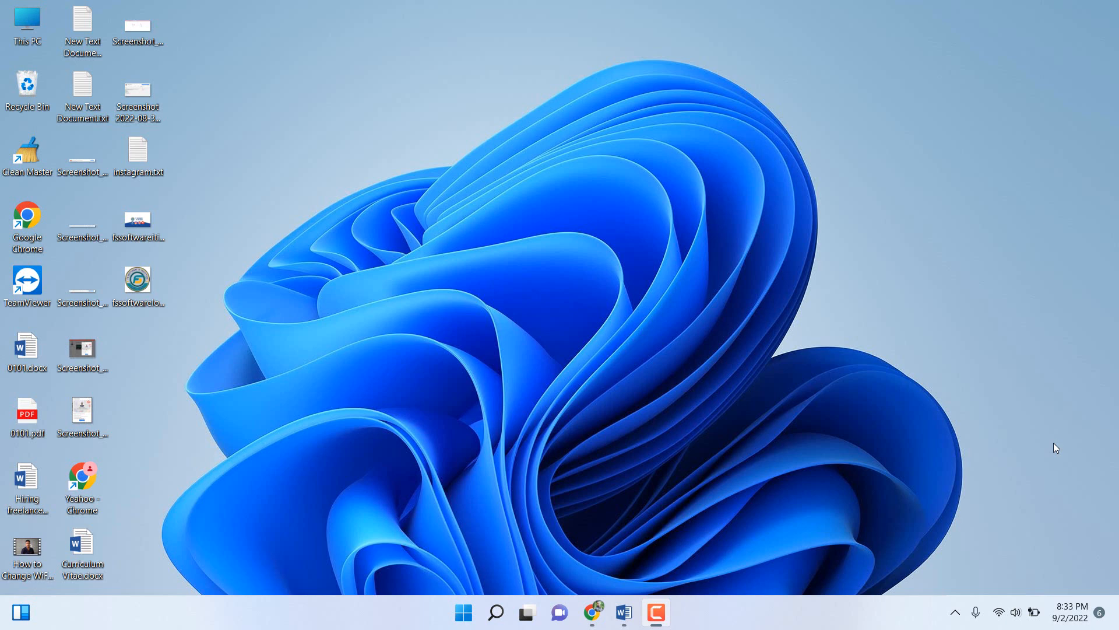
# Switch to Word and bring up the referencing tools with the whole blank page in view
pyautogui.click(625, 612)
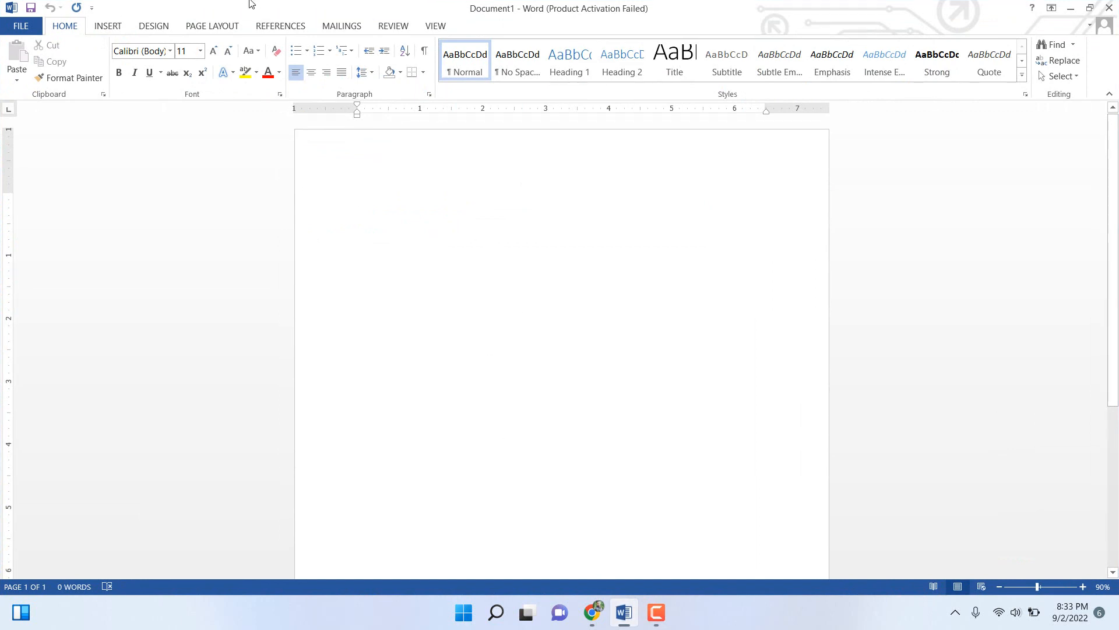
pyautogui.click(281, 25)
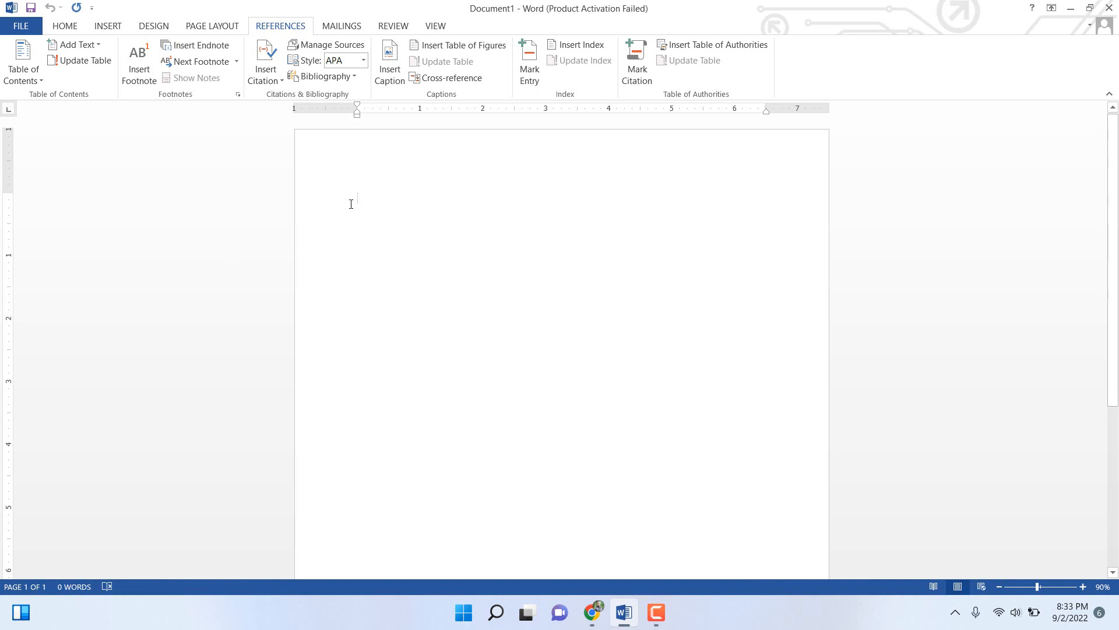
pyautogui.scroll(-4, 351, 203)
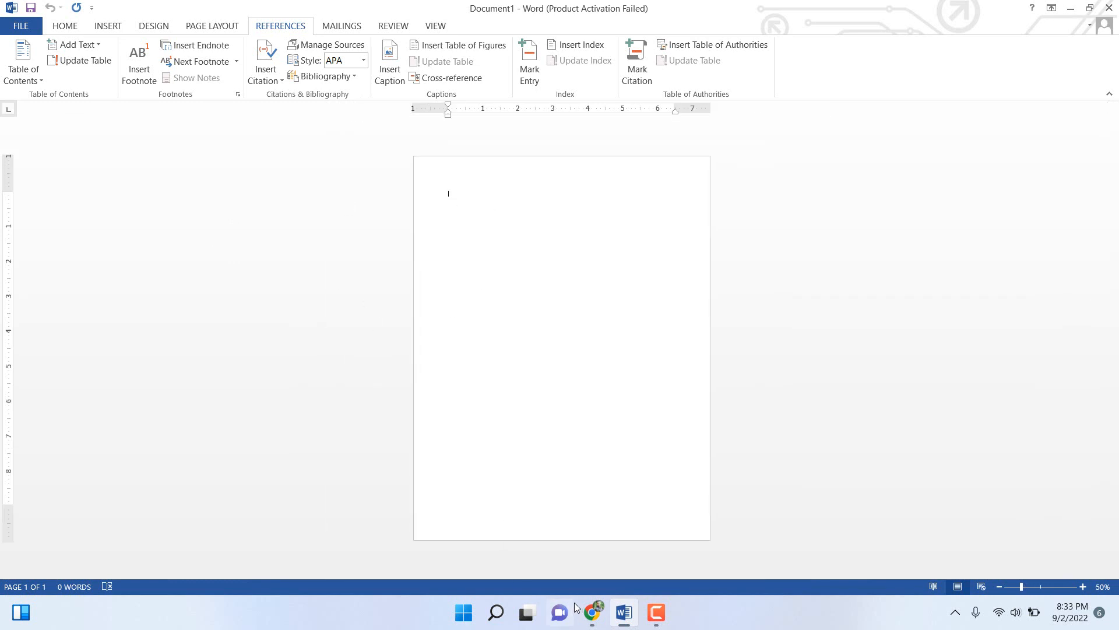
# Switch to Chrome, search Google for "lorem ipsum" and open the lipsum.com website
pyautogui.click(592, 612)
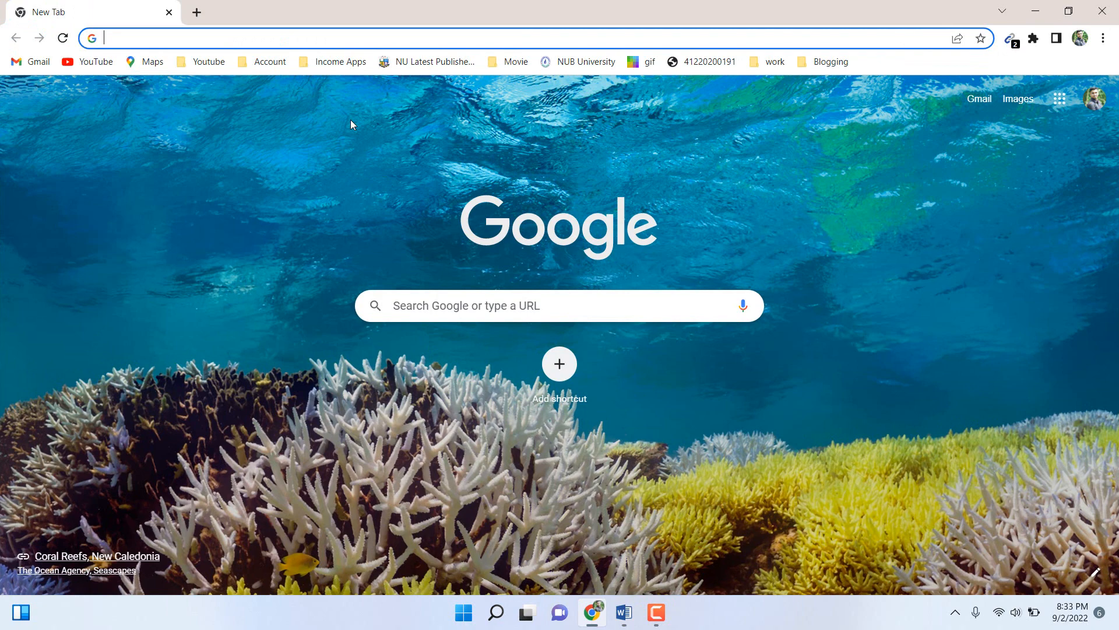
pyautogui.write('lorem')
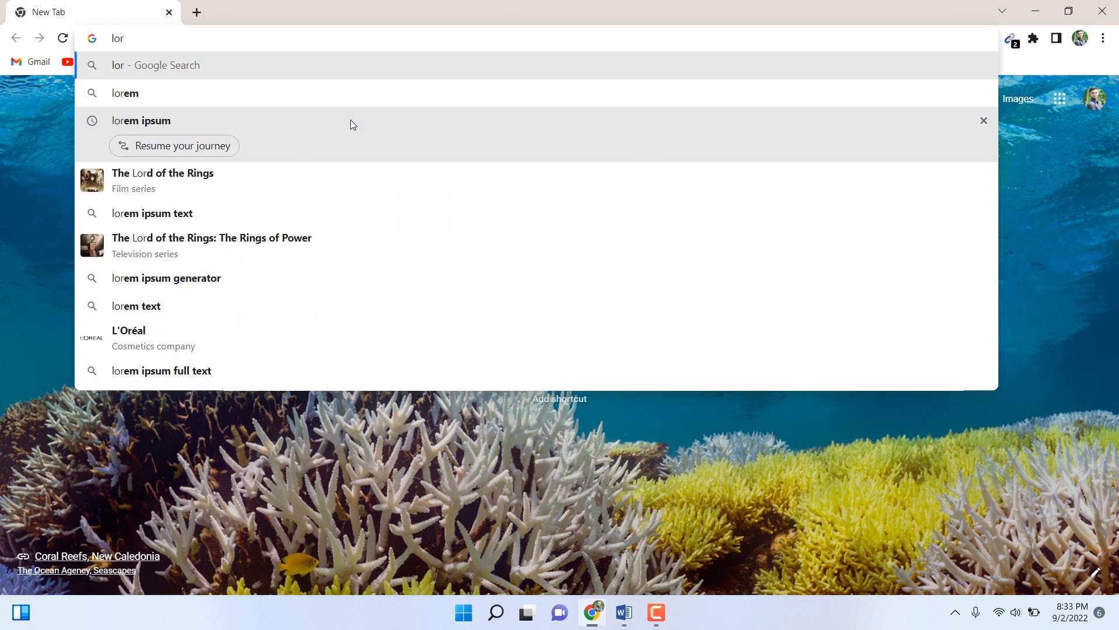
pyautogui.write(' ip')
pyautogui.press('Return')
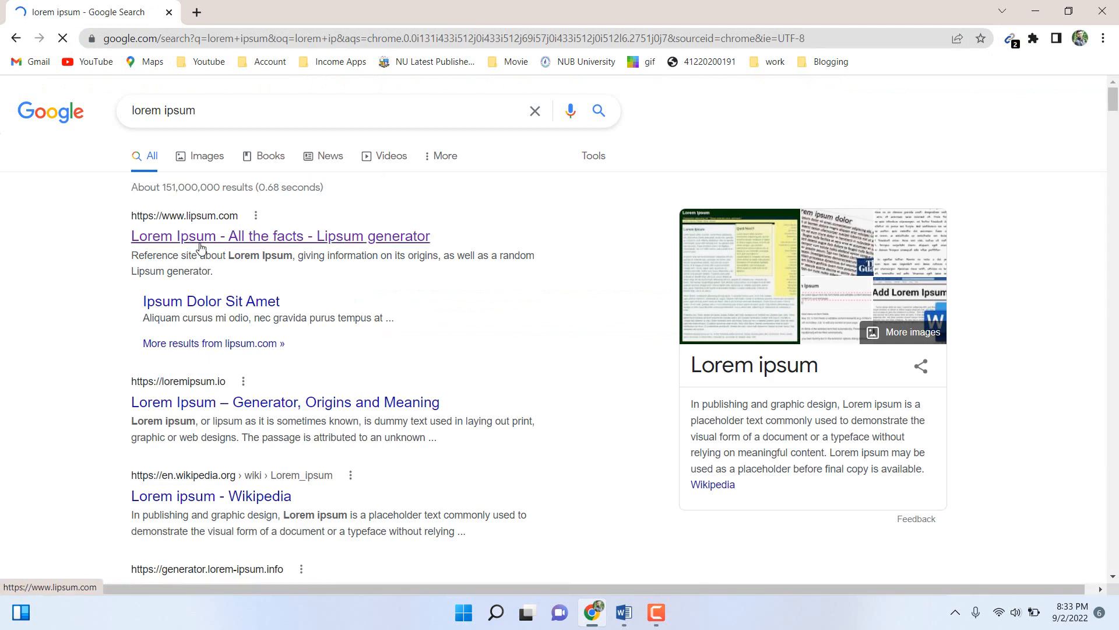
pyautogui.click(211, 250)
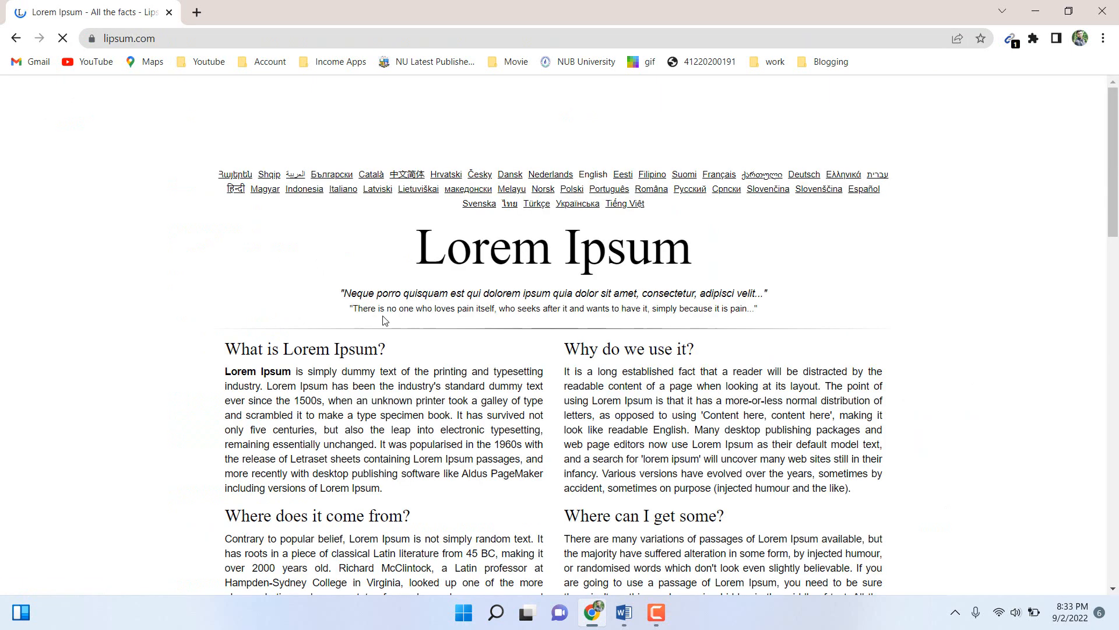
# Copy the "What is Lorem Ipsum?" heading and its paragraph from the web page
pyautogui.scroll(-1, 229, 202)
pyautogui.moveTo(229, 202); pyautogui.dragTo(540, 347)
pyautogui.hotkey('ctrl', 'c')
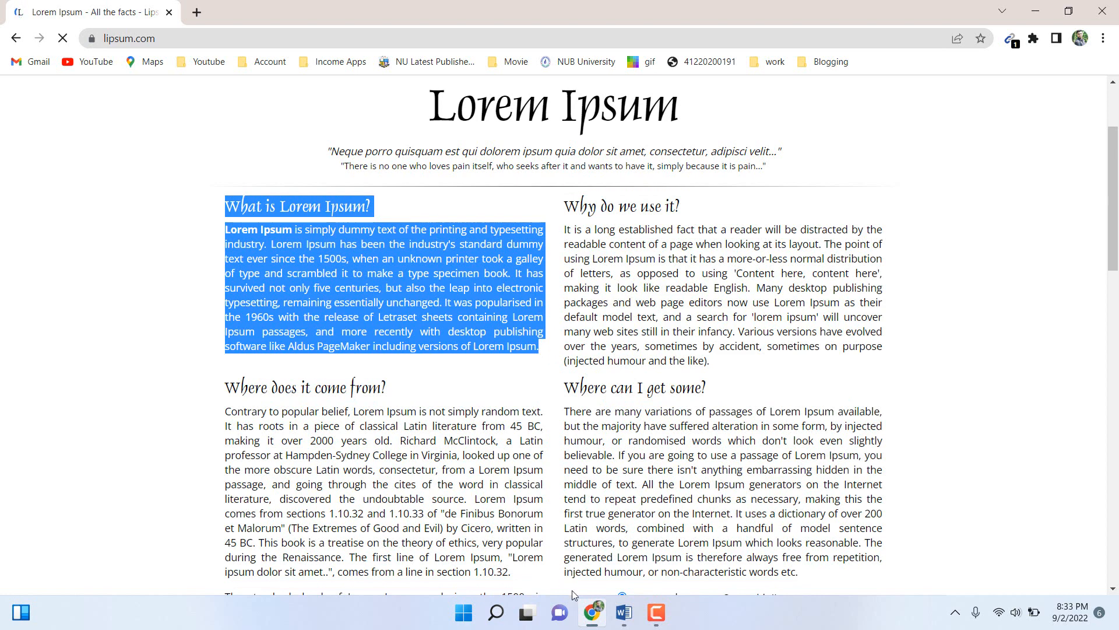
# Switch to Word, add a blank page to the document and paste the copied section onto the second page
pyautogui.click(624, 612)
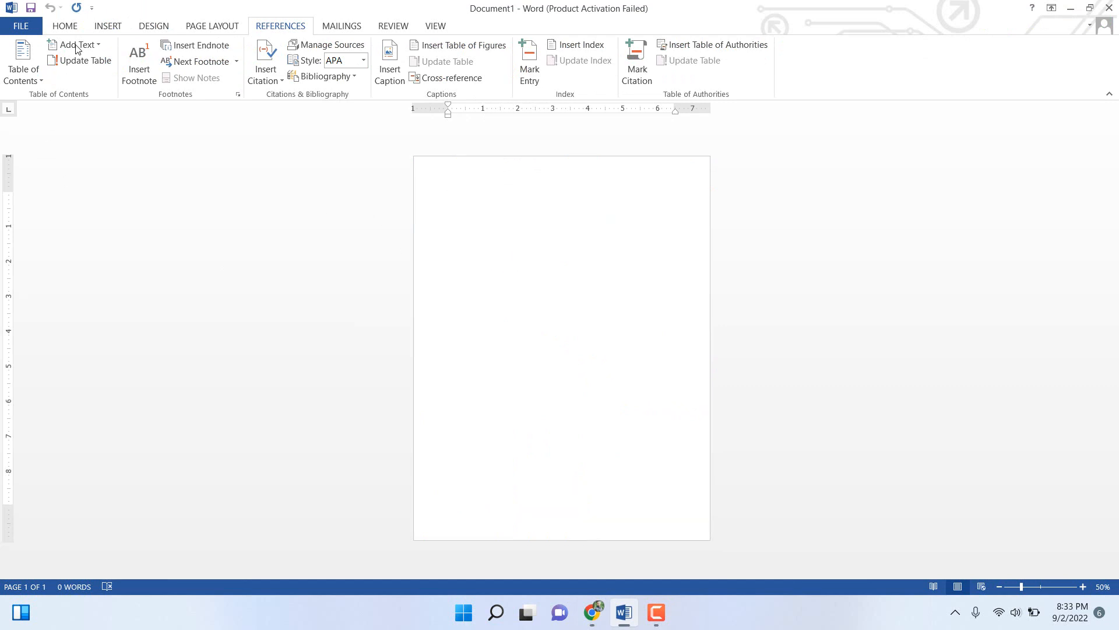
pyautogui.click(110, 26)
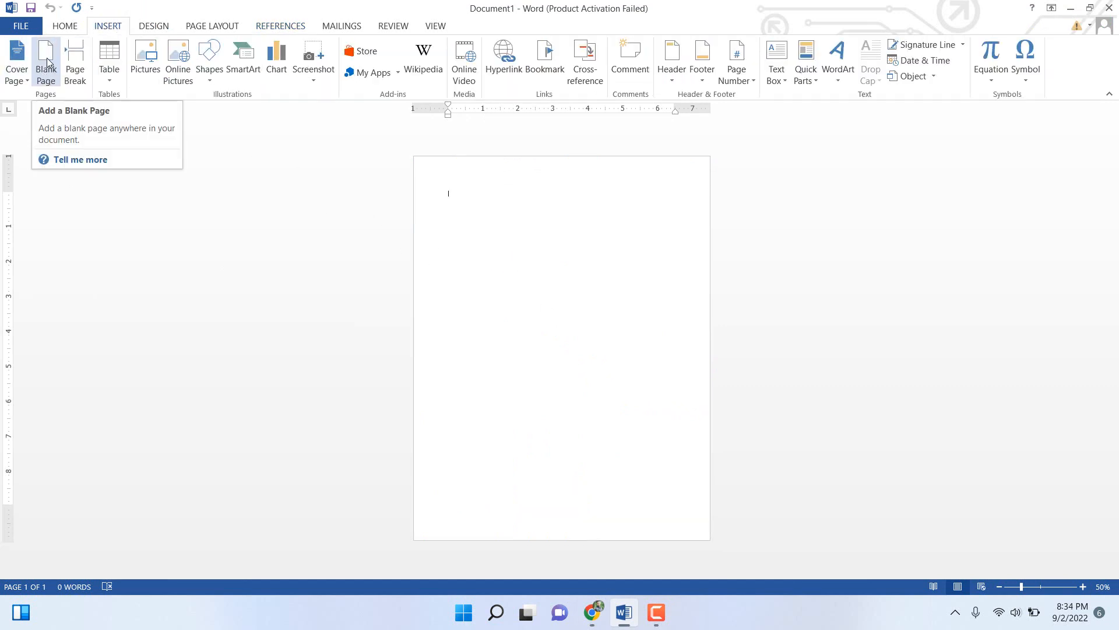
pyautogui.click(47, 64)
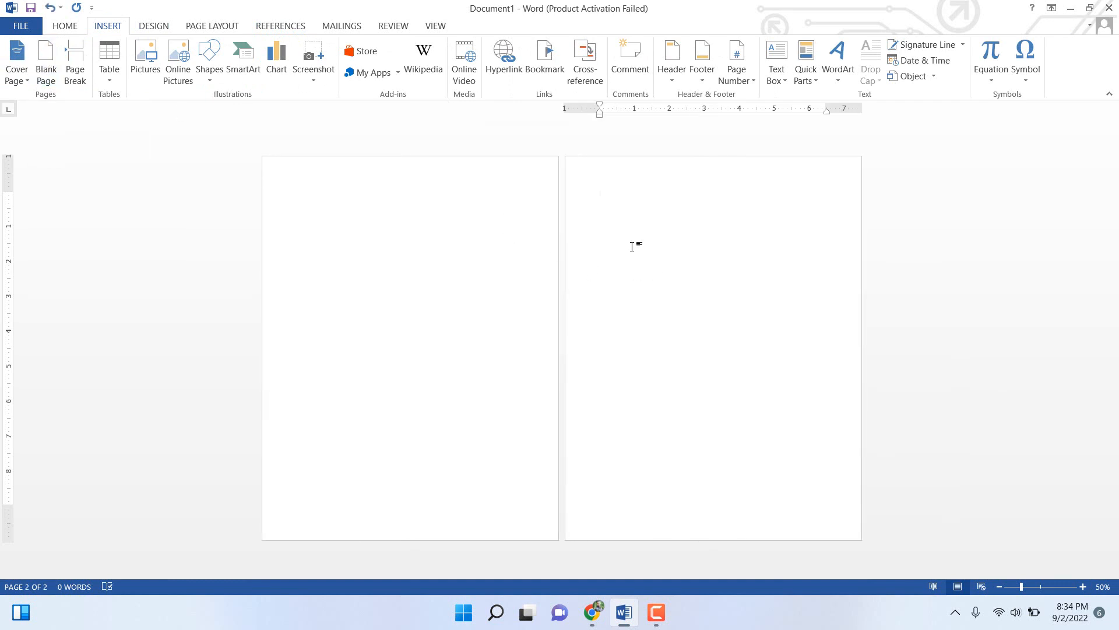
pyautogui.hotkey('ctrl', 'v')
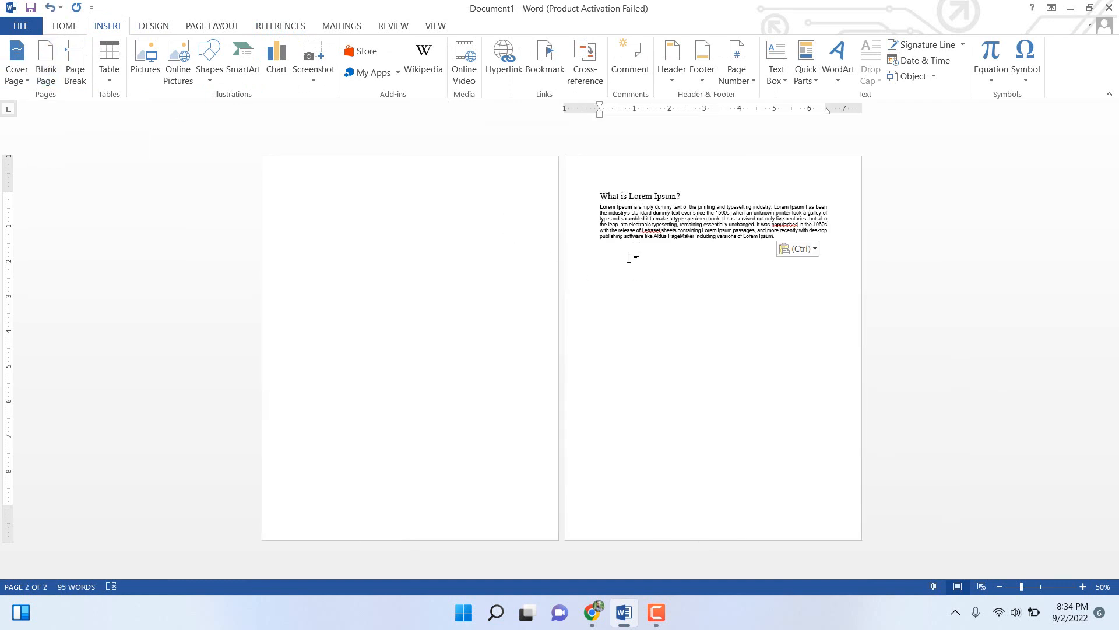
# Copy the "Why do we use it?" section from the Chrome page and paste it below the first section in Word
pyautogui.click(592, 612)
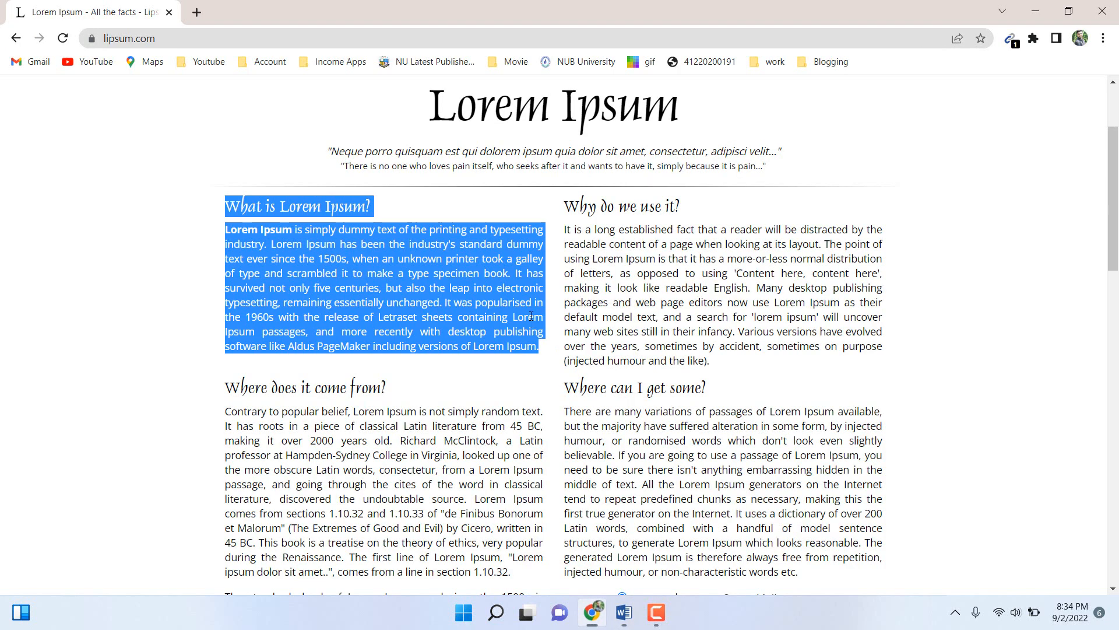
pyautogui.moveTo(563, 205)
pyautogui.mouseDown()
pyautogui.moveTo(710, 361)
pyautogui.moveTo(670, 360)
pyautogui.moveTo(570, 197)
pyautogui.mouseUp()
pyautogui.hotkey('ctrl', 'c')
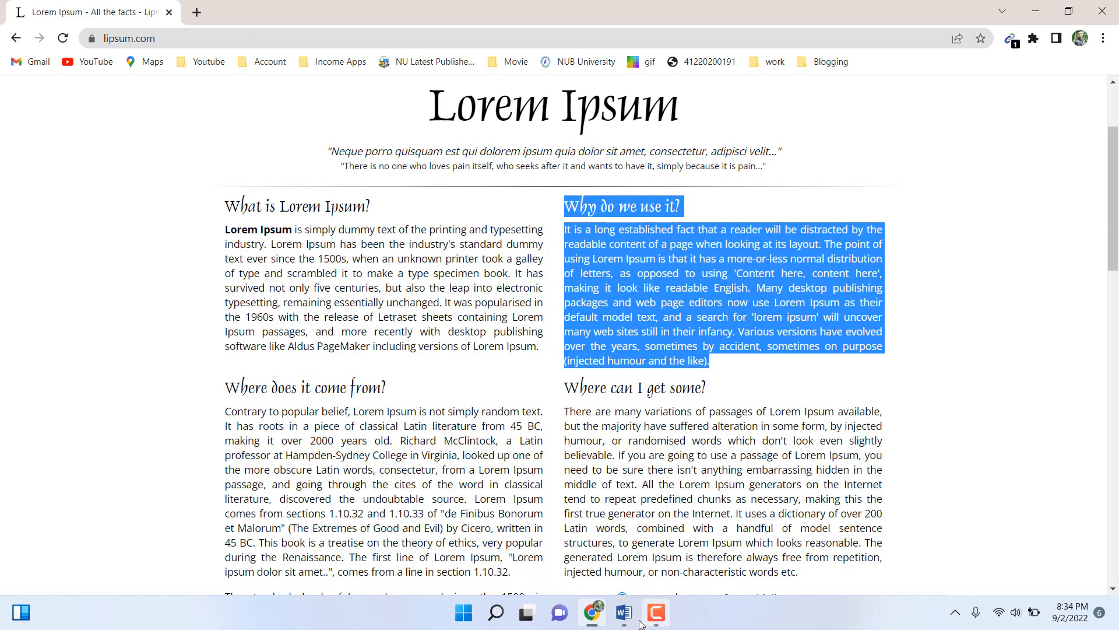
pyautogui.click(623, 612)
pyautogui.hotkey('ctrl', 'v')
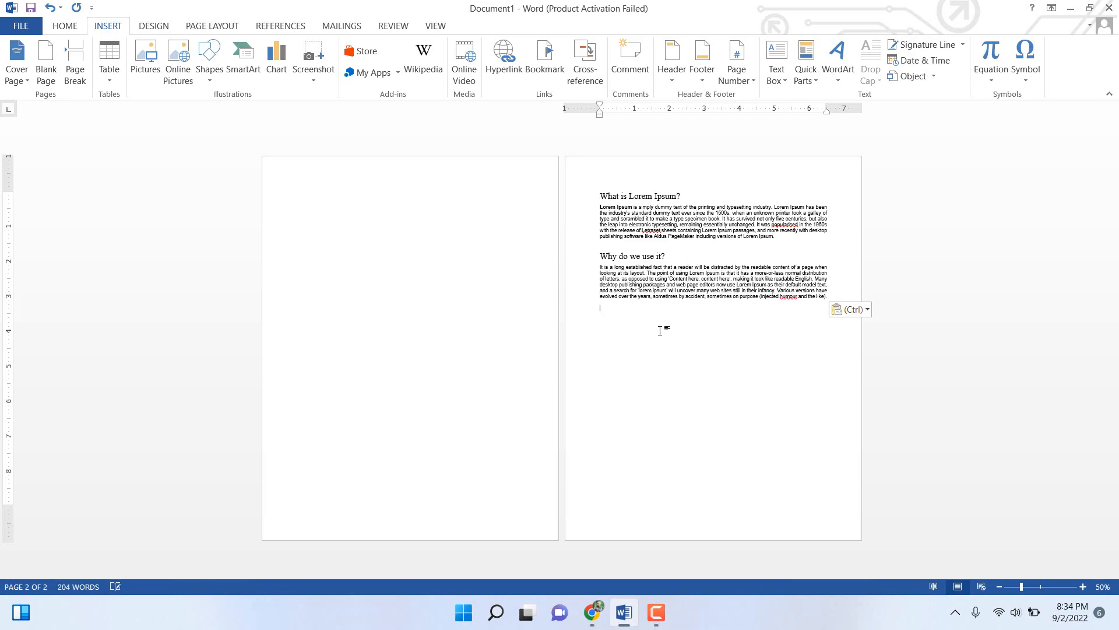
# Copy the "Where does it come from?" and "Where can I get some?" sections from Chrome and paste them at the end of the Word document
pyautogui.click(592, 612)
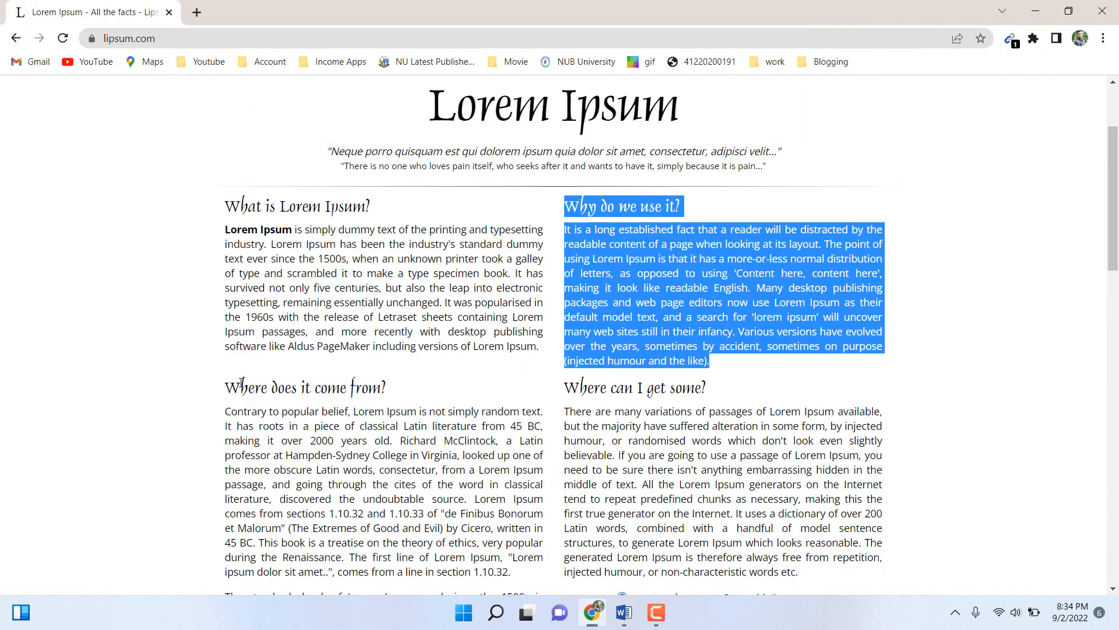
pyautogui.moveTo(242, 383); pyautogui.dragTo(808, 209)
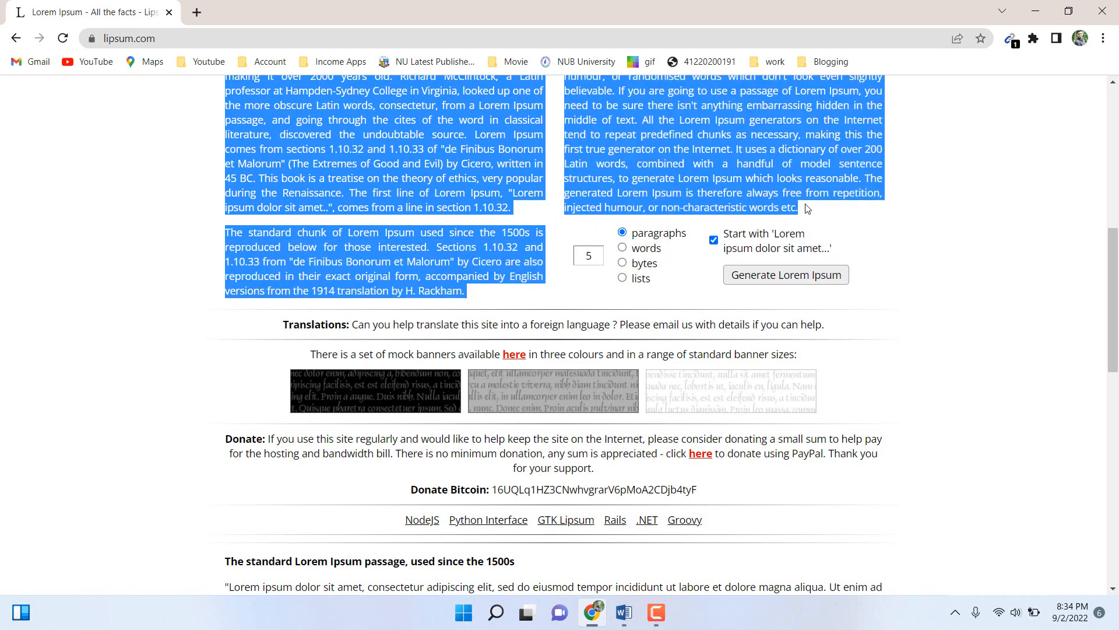
pyautogui.click(1035, 11)
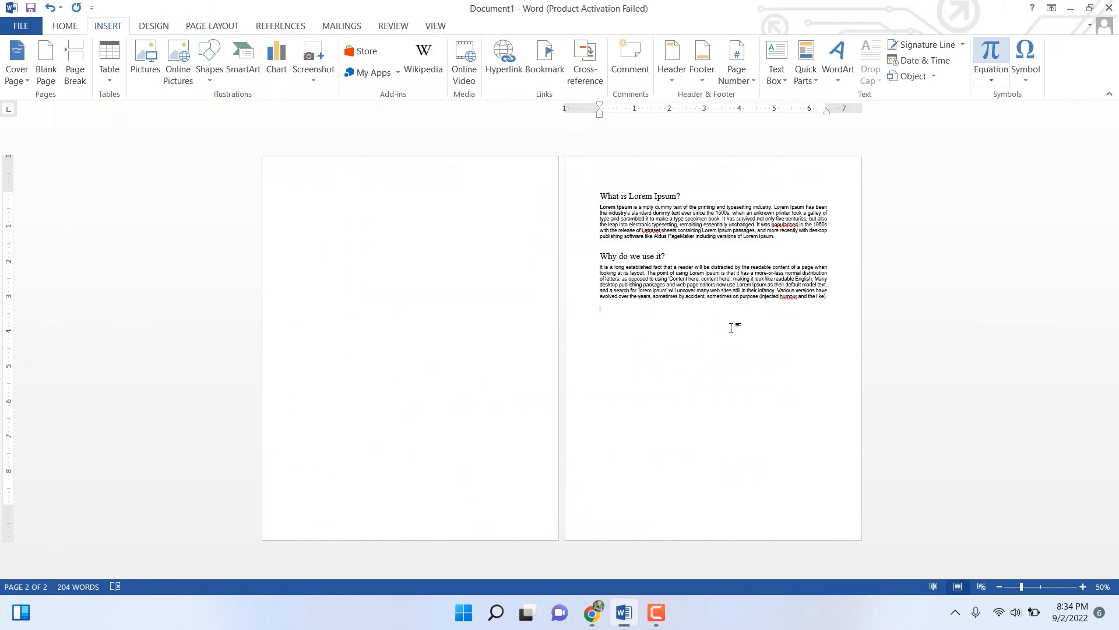
pyautogui.hotkey('ctrl', 'v')
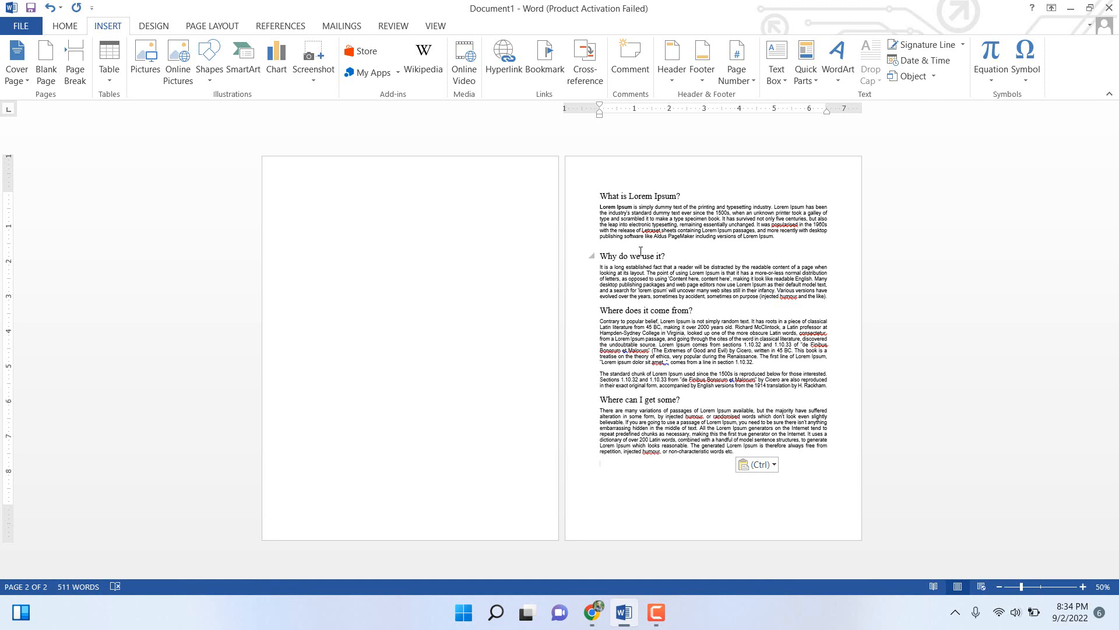
# Place the insertion point near the top of the empty first page
pyautogui.press('ctrl')
pyautogui.click(349, 227)
pyautogui.click(327, 223)
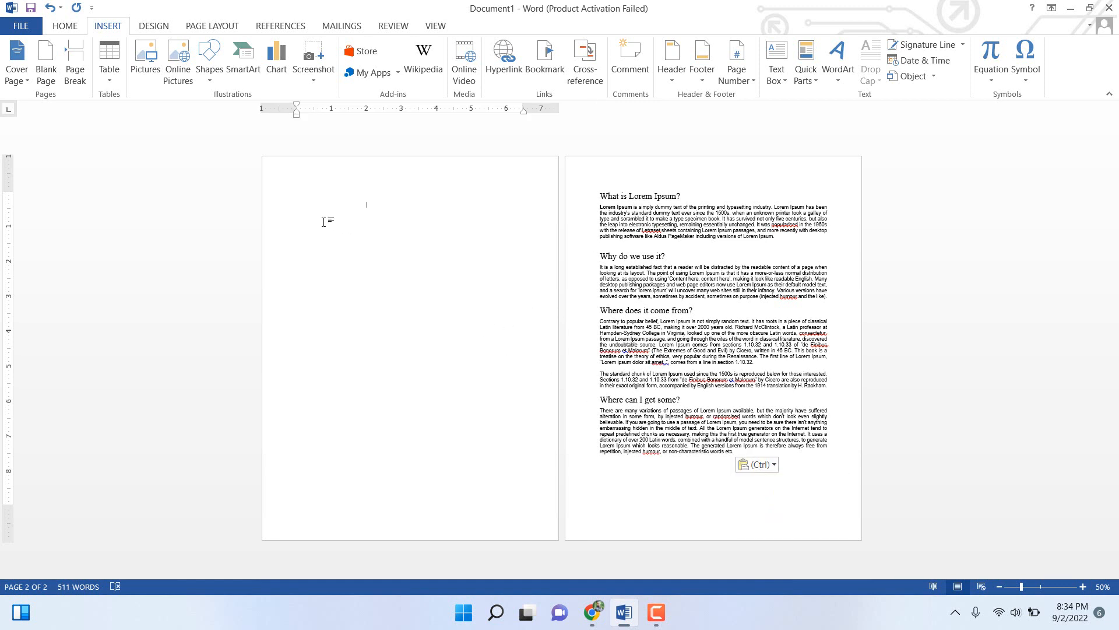
pyautogui.moveTo(361, 213); pyautogui.dragTo(230, 205)
pyautogui.press('Delete')
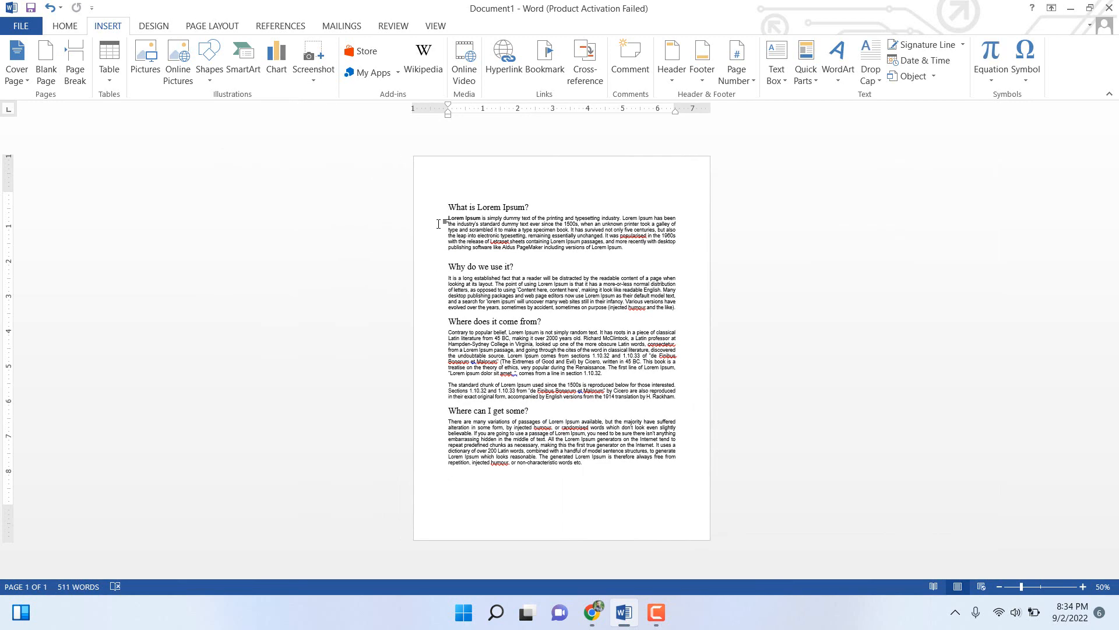
pyautogui.hotkey('ctrl', 'z')
pyautogui.click(416, 217)
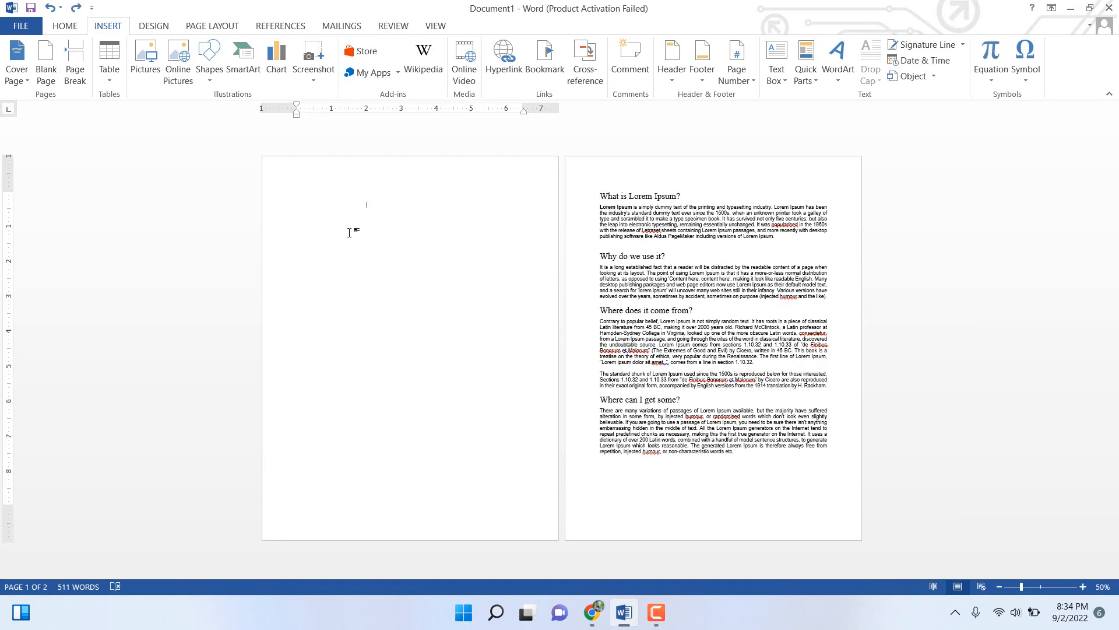
pyautogui.press('Return')
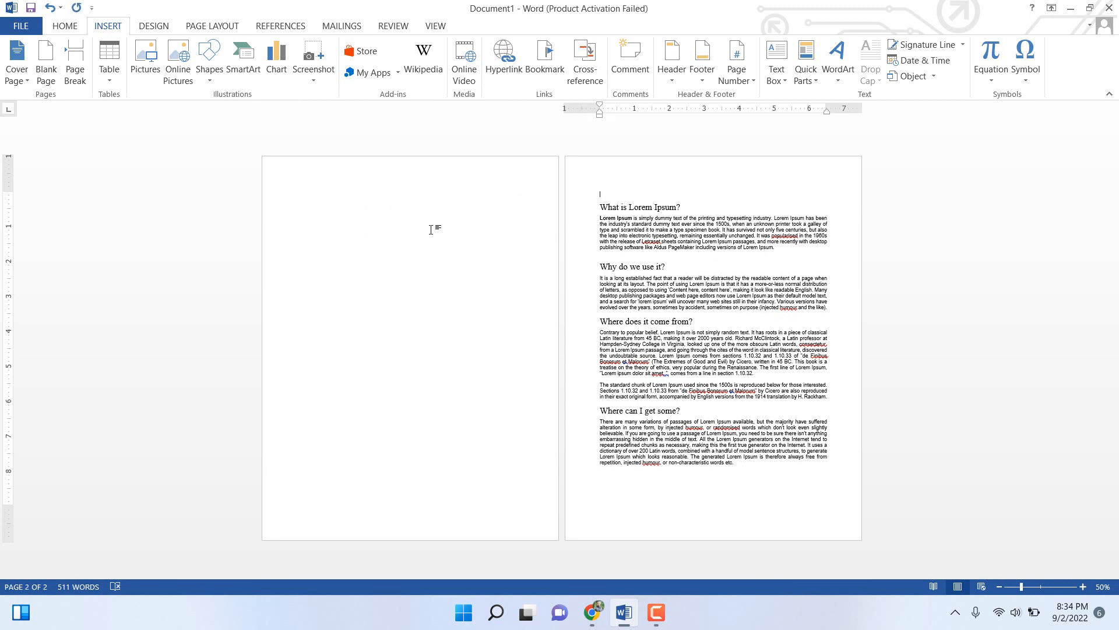
pyautogui.press('BackSpace')
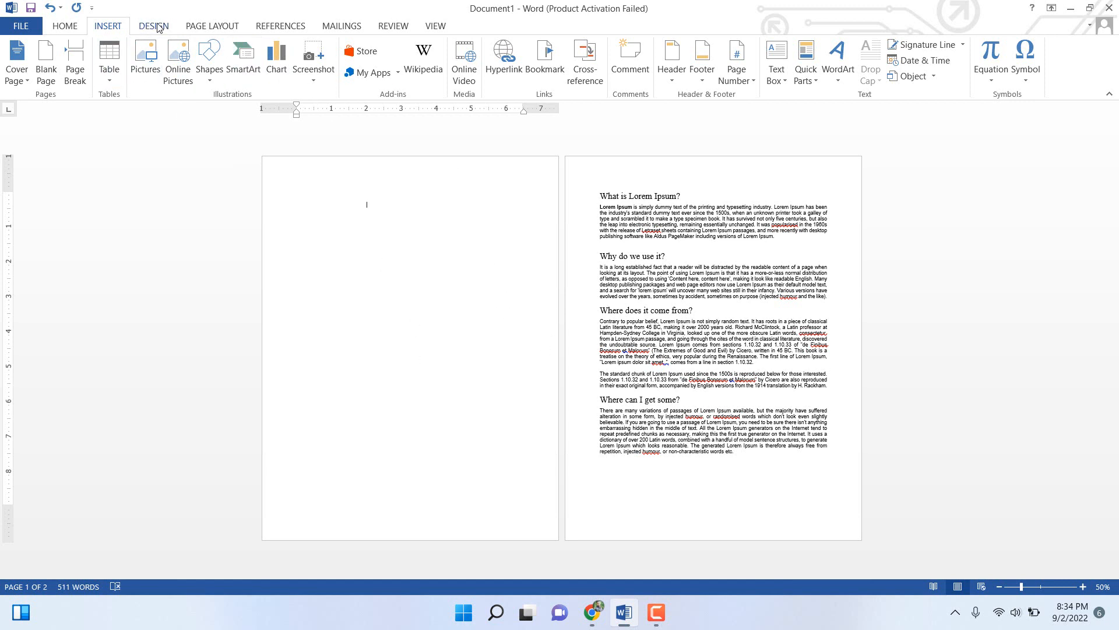
# Mark the "What is Lorem Ipsum?" heading on the second page as Level 2 text for the table of contents
pyautogui.click(266, 24)
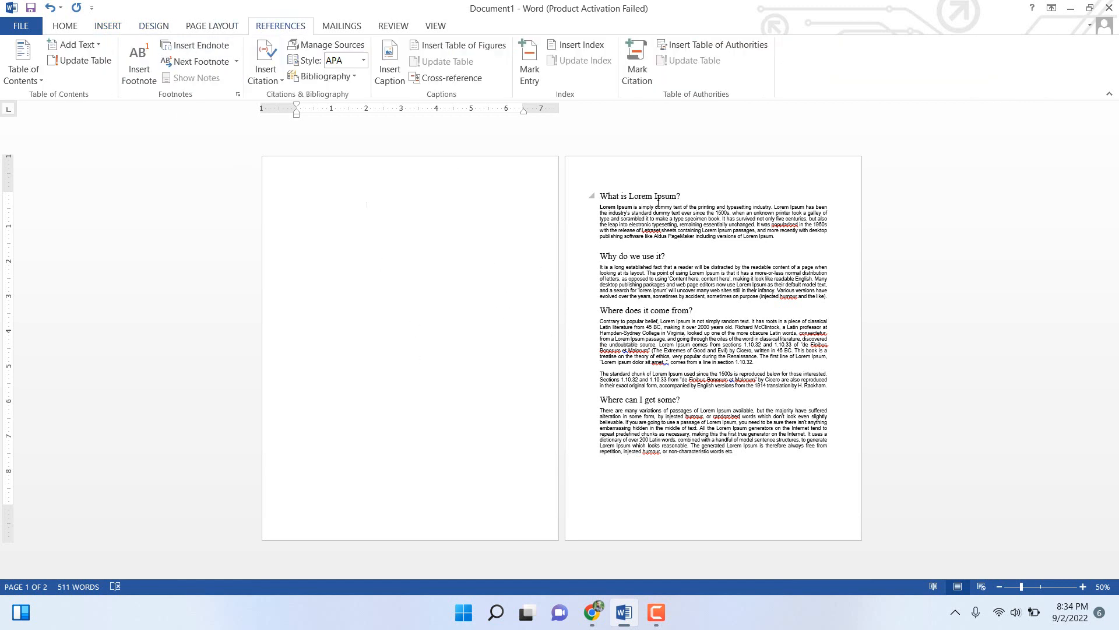
pyautogui.keyDown('ctrl'); pyautogui.scroll(4, 694, 192); pyautogui.keyUp('ctrl')
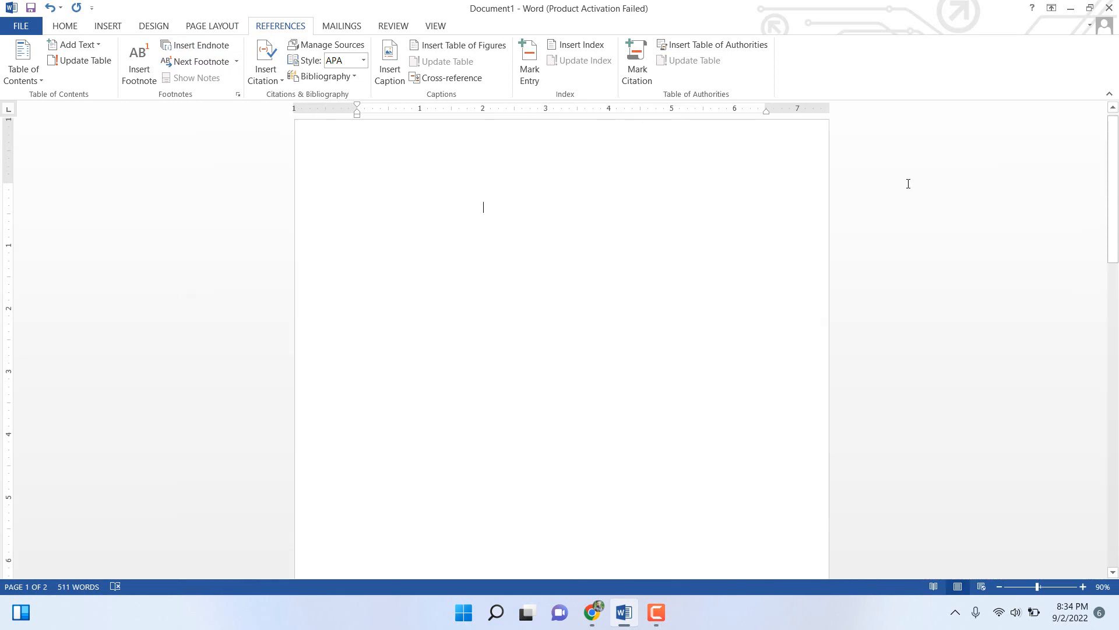
pyautogui.keyDown('ctrl'); pyautogui.scroll(-4, 606, 209); pyautogui.keyUp('ctrl')
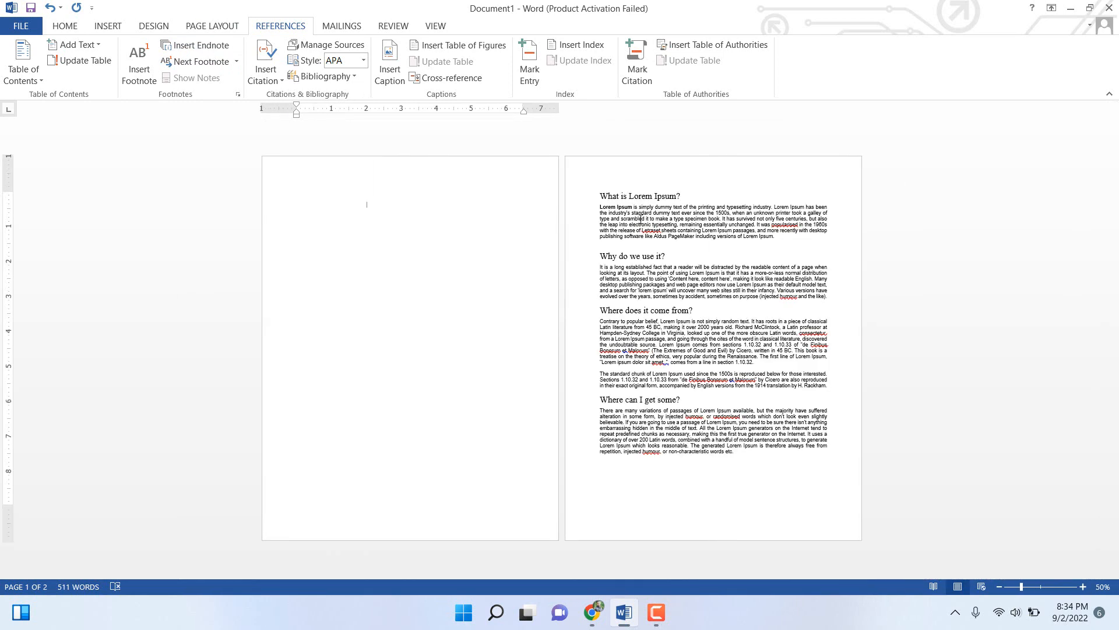
pyautogui.moveTo(690, 193); pyautogui.dragTo(598, 196)
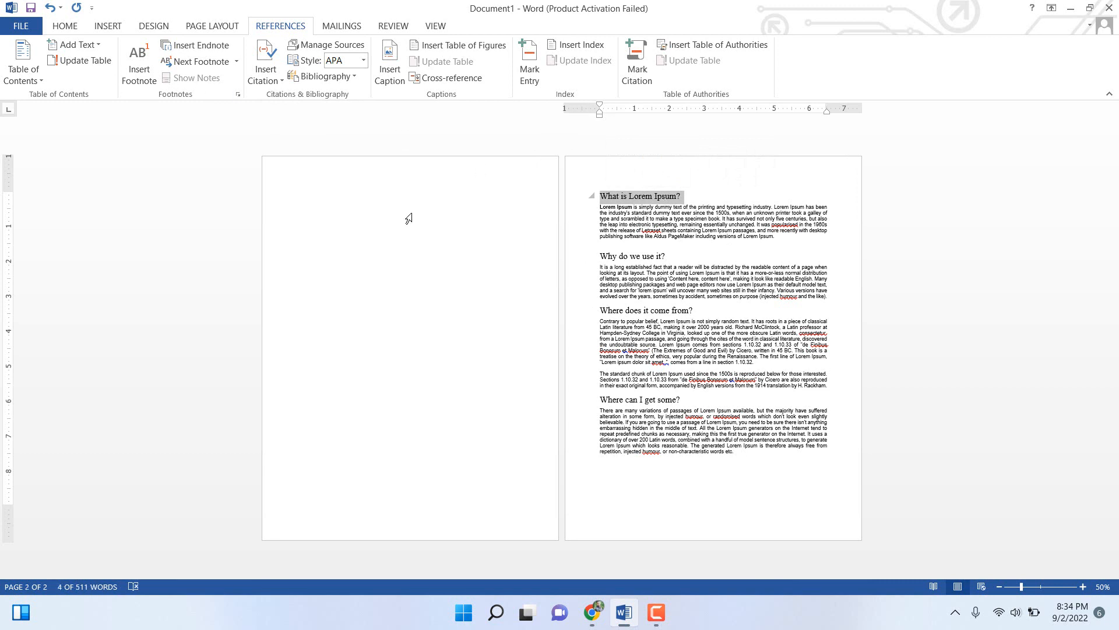
pyautogui.click(88, 45)
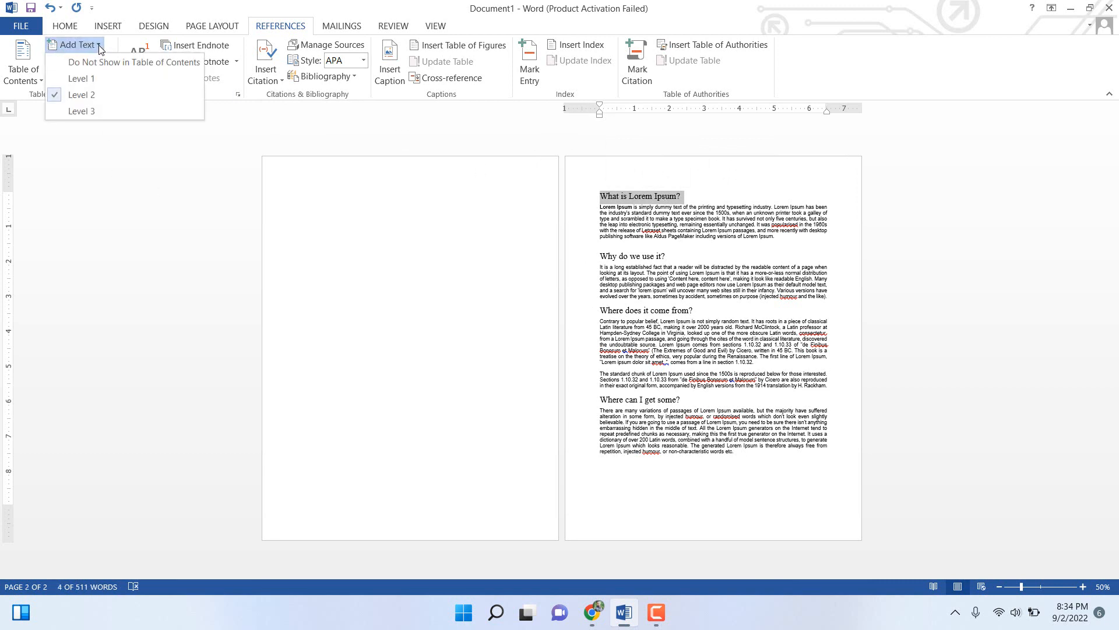
pyautogui.click(81, 88)
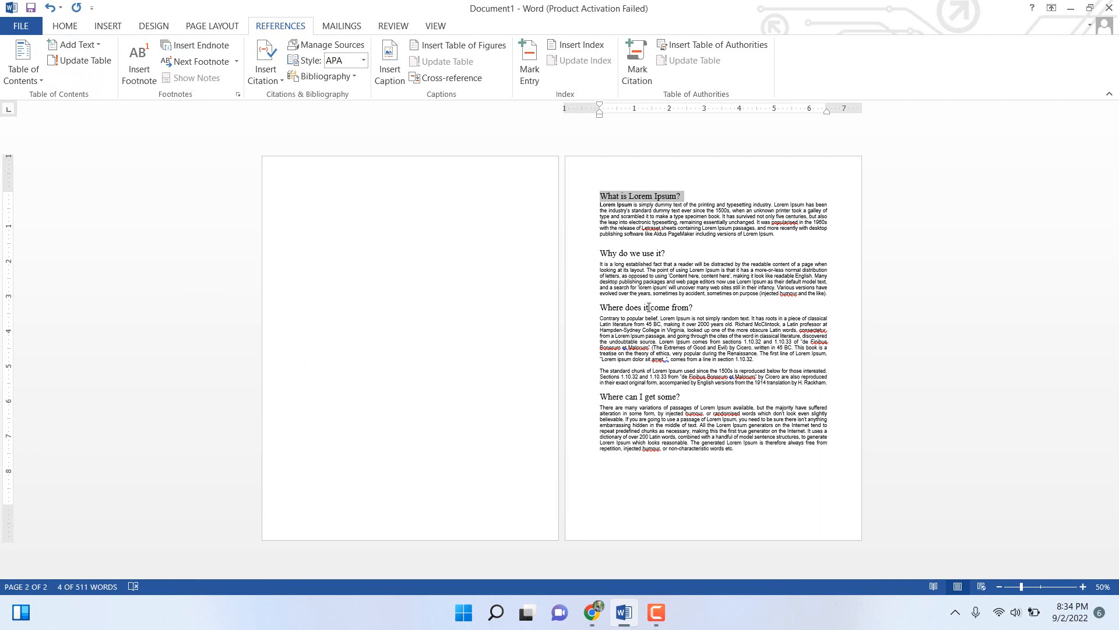
# Mark the "Why do we use it?" and "Where does it come from?" headings as Level 1 text for the table of contents
pyautogui.moveTo(677, 252); pyautogui.dragTo(598, 253)
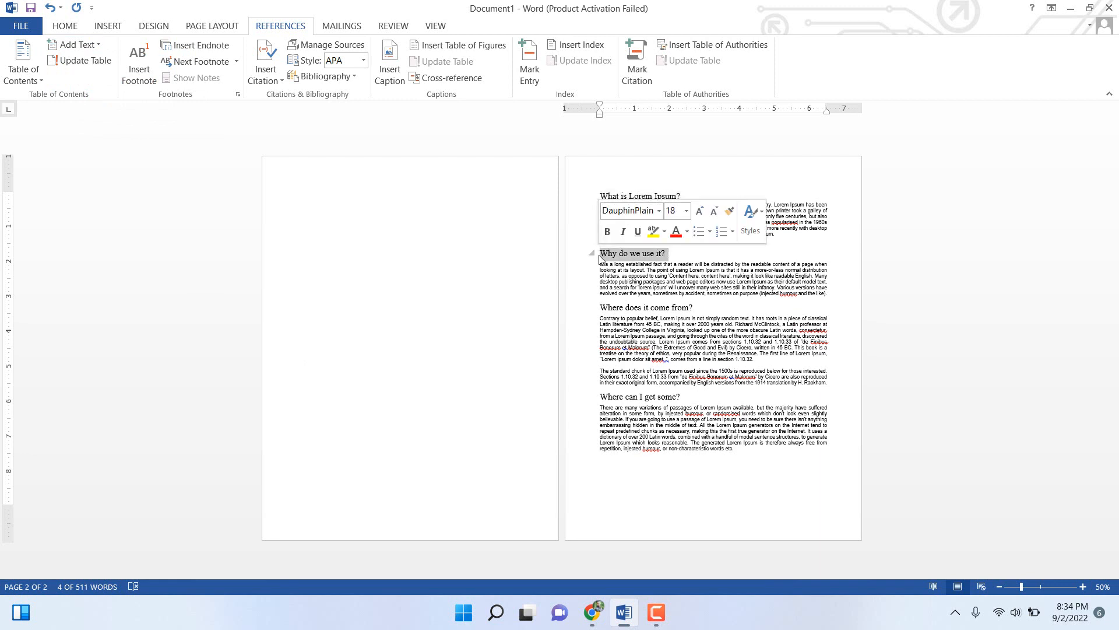
pyautogui.click(99, 45)
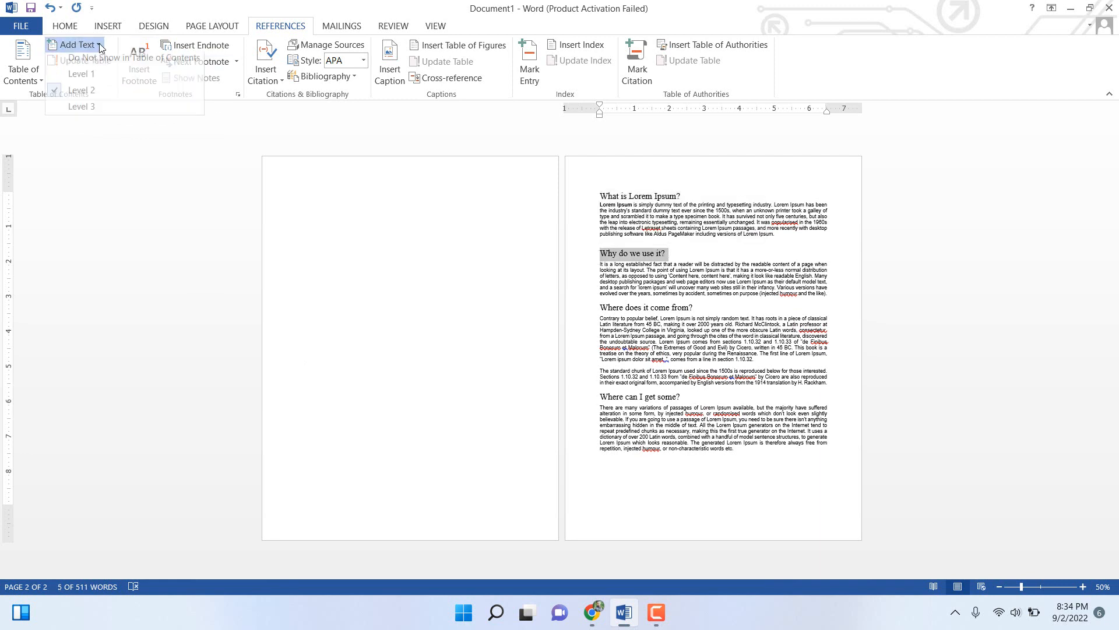
pyautogui.click(83, 82)
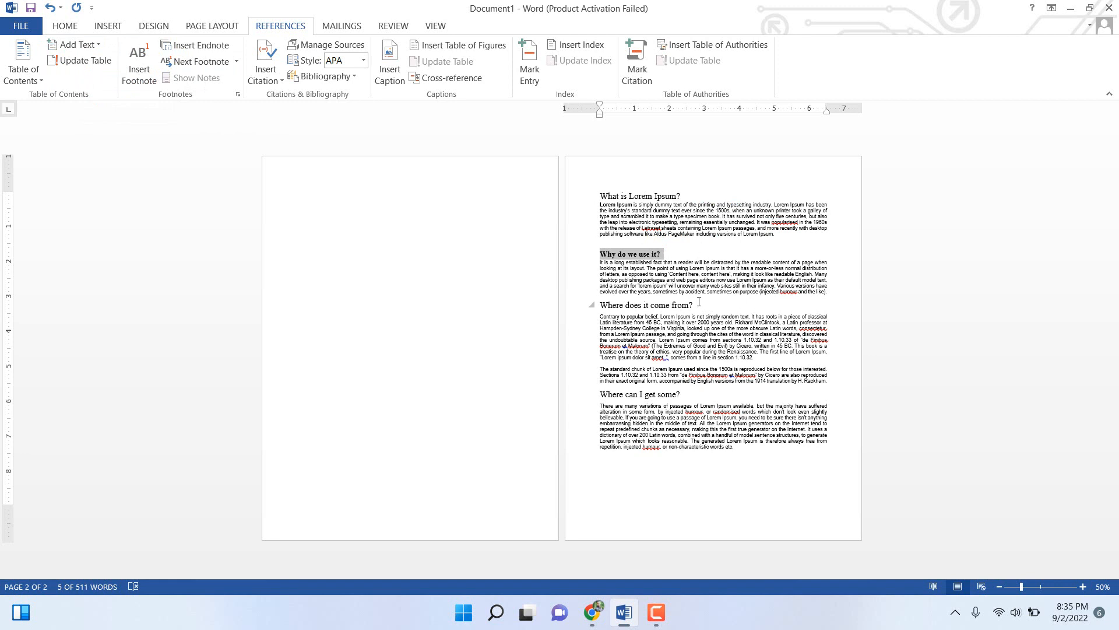
pyautogui.moveTo(699, 304); pyautogui.dragTo(607, 306)
pyautogui.click(85, 45)
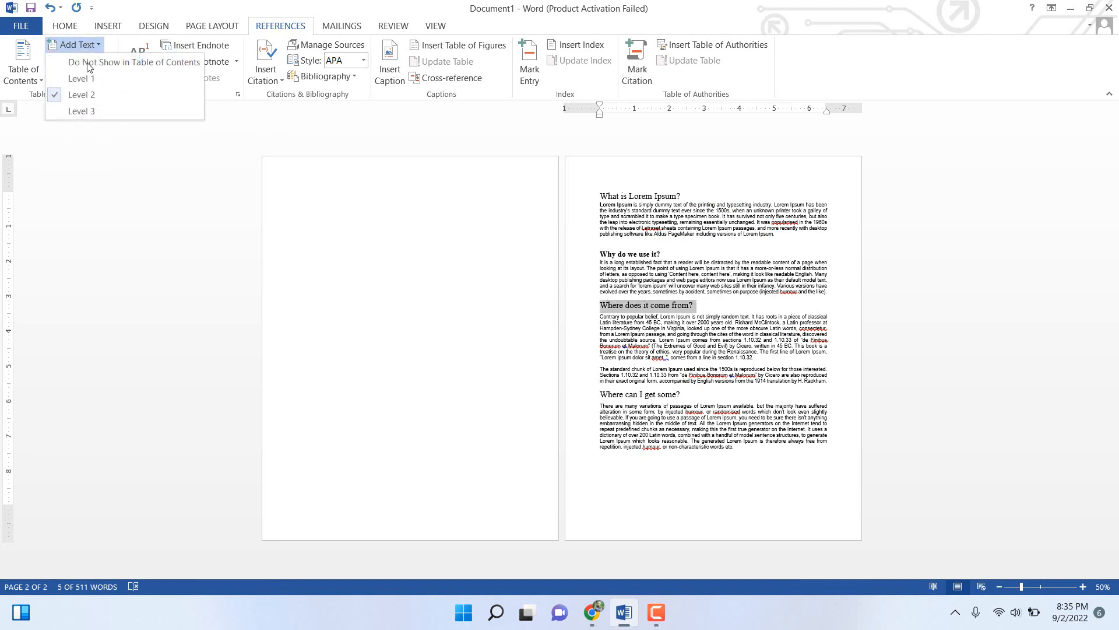
pyautogui.click(85, 80)
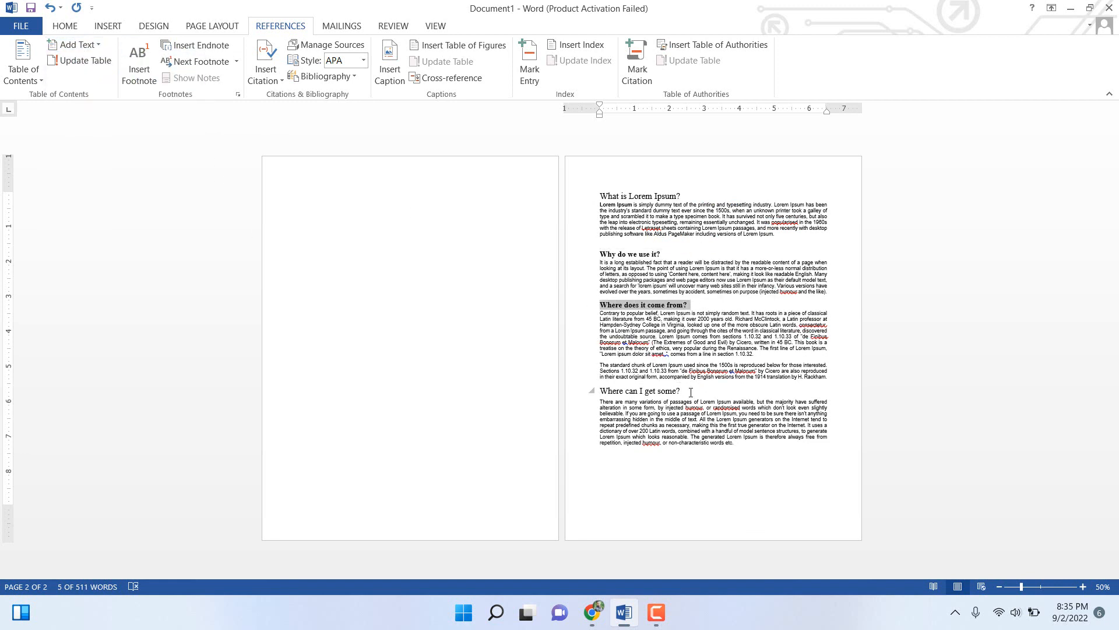
pyautogui.moveTo(691, 392); pyautogui.dragTo(609, 395)
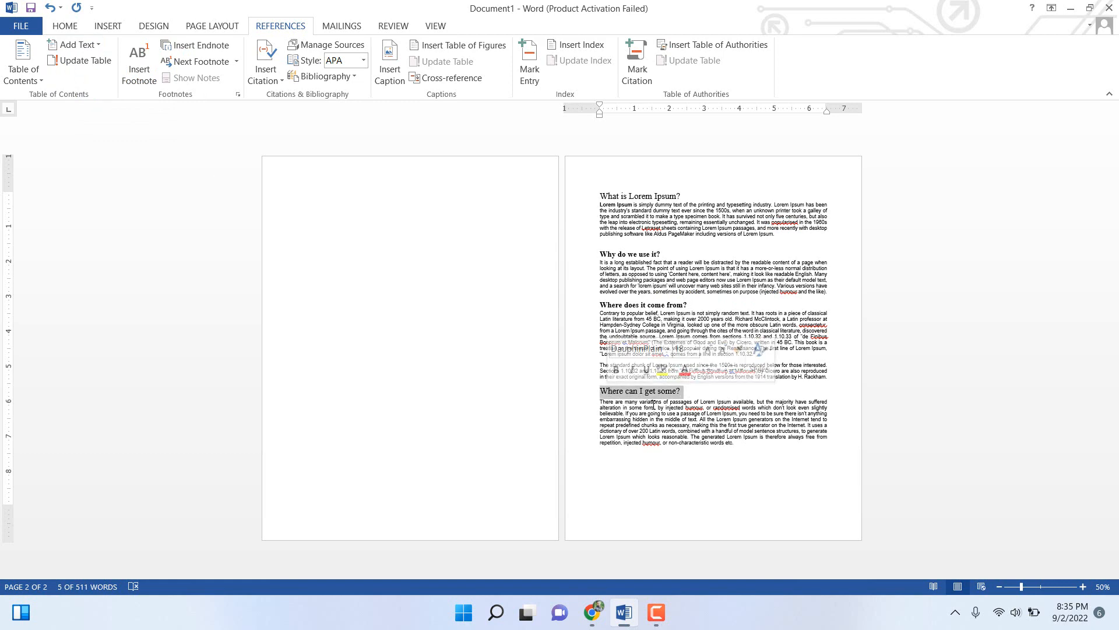
pyautogui.click(634, 371)
pyautogui.scroll(6, 595, 337)
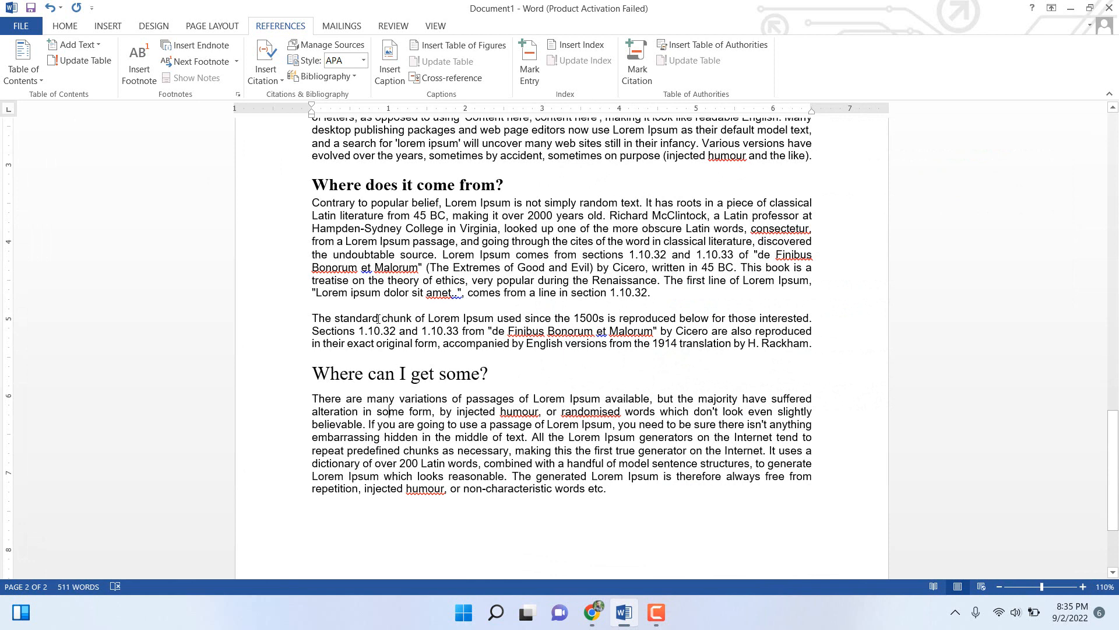
pyautogui.moveTo(379, 319); pyautogui.dragTo(312, 320)
pyautogui.press('Return')
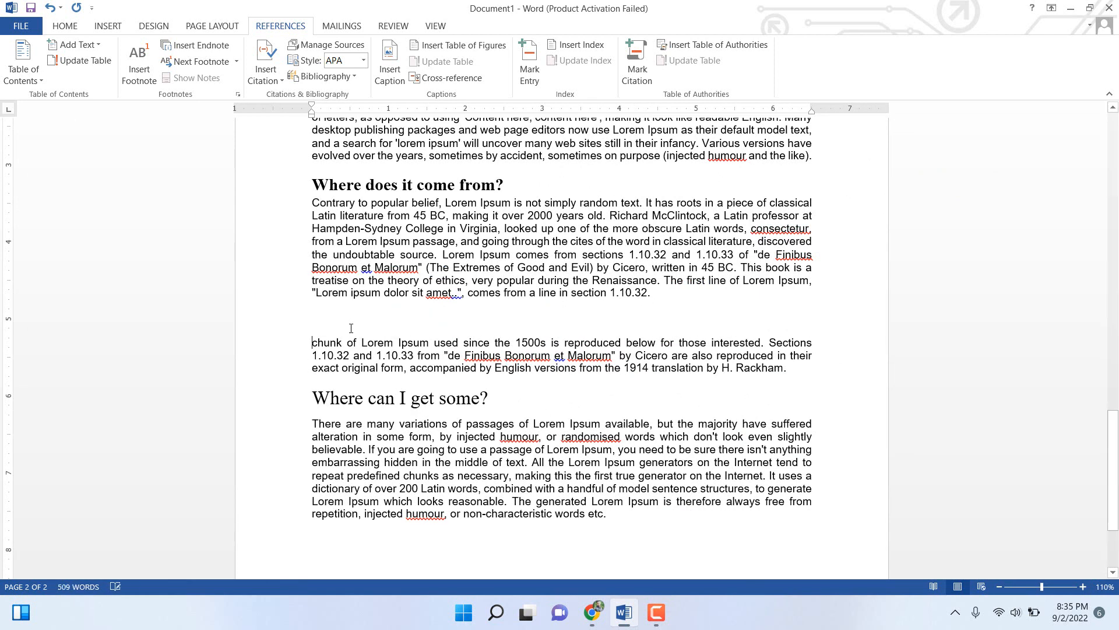
pyautogui.hotkey('ctrl', 'z')
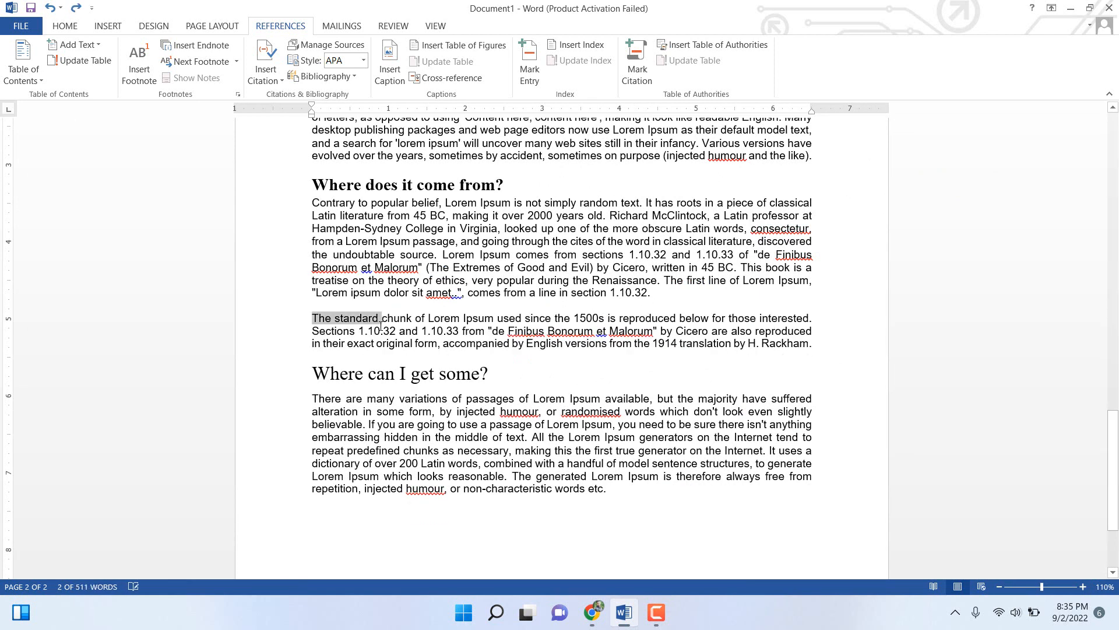
# Split "The standard" onto its own line above the rest of its paragraph and format it bold at 20 pt
pyautogui.hotkey('ctrl', 'y')
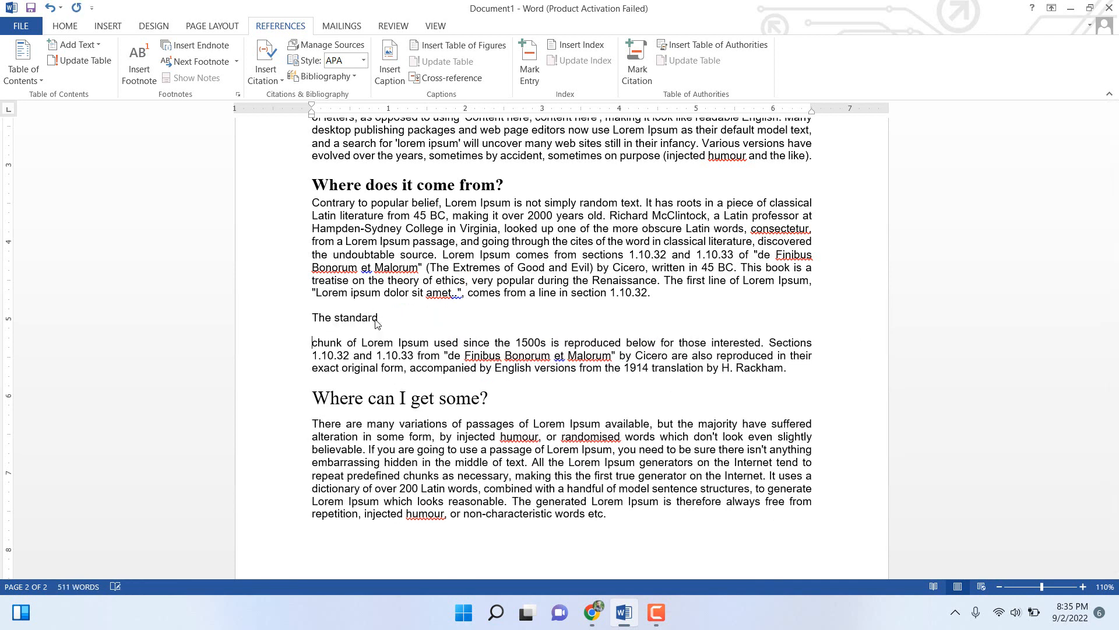
pyautogui.moveTo(383, 319); pyautogui.dragTo(313, 320)
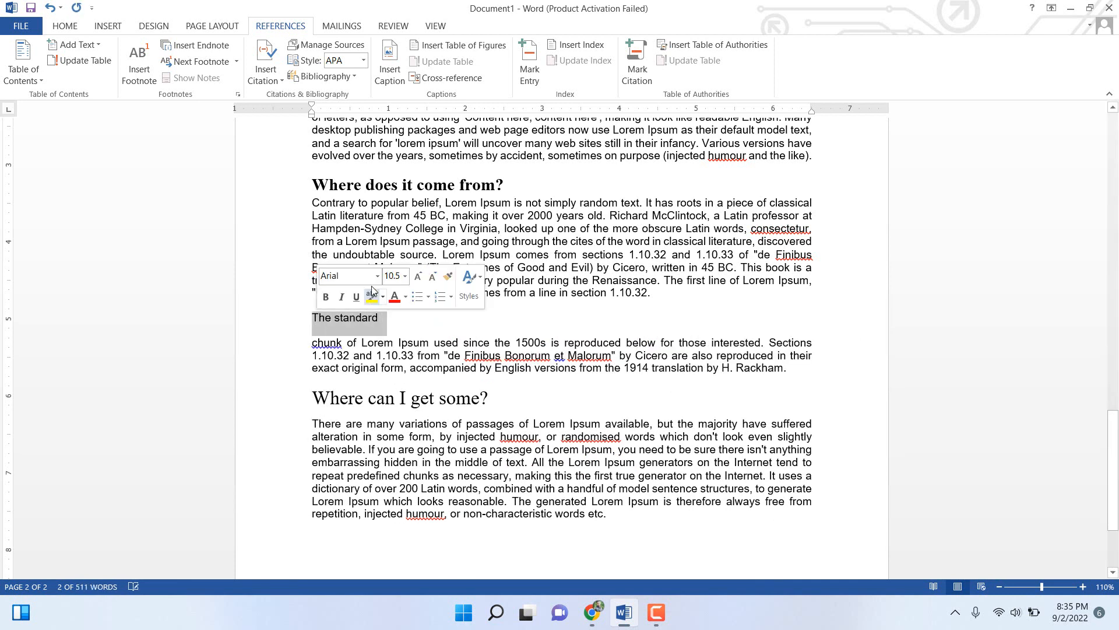
pyautogui.click(418, 278)
pyautogui.click(418, 277)
pyautogui.click(418, 277)
pyautogui.click(418, 277)
pyautogui.click(418, 277)
pyautogui.click(418, 277)
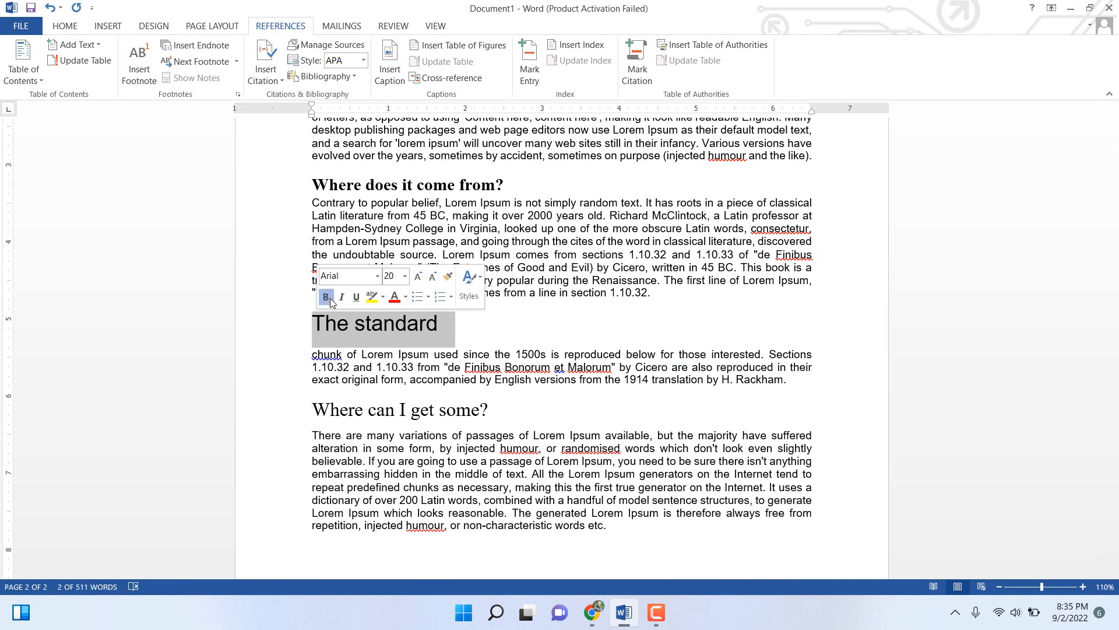
pyautogui.click(328, 297)
pyautogui.press('Right')
# Mark the "The standard" and "Where can I get some?" headings for inclusion in the table of contents
pyautogui.tripleClick(352, 321)
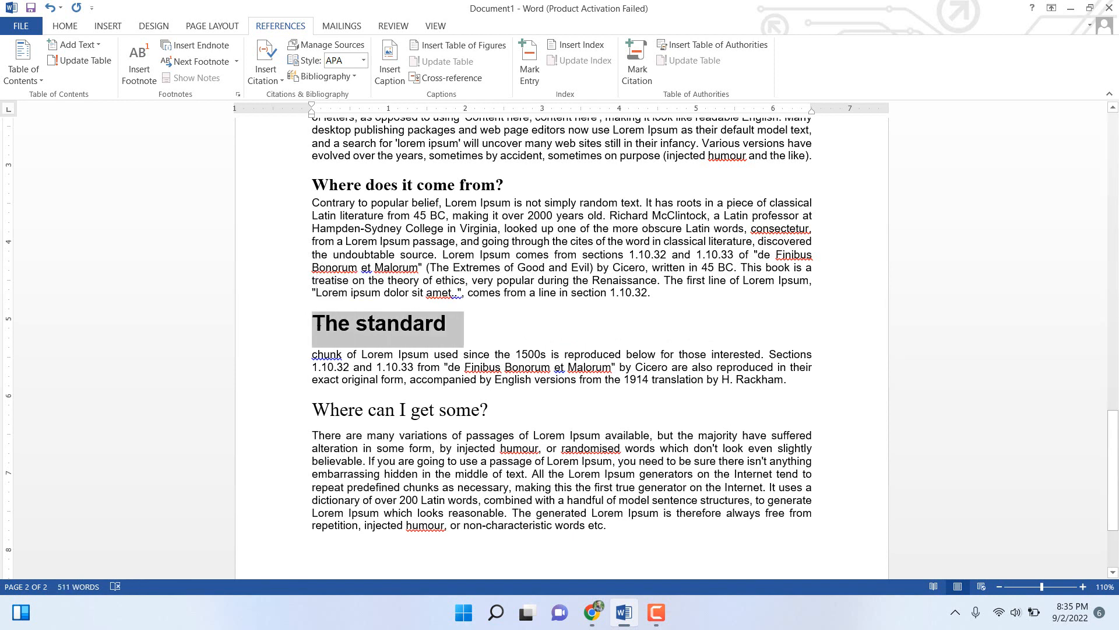
pyautogui.click(79, 45)
pyautogui.click(82, 78)
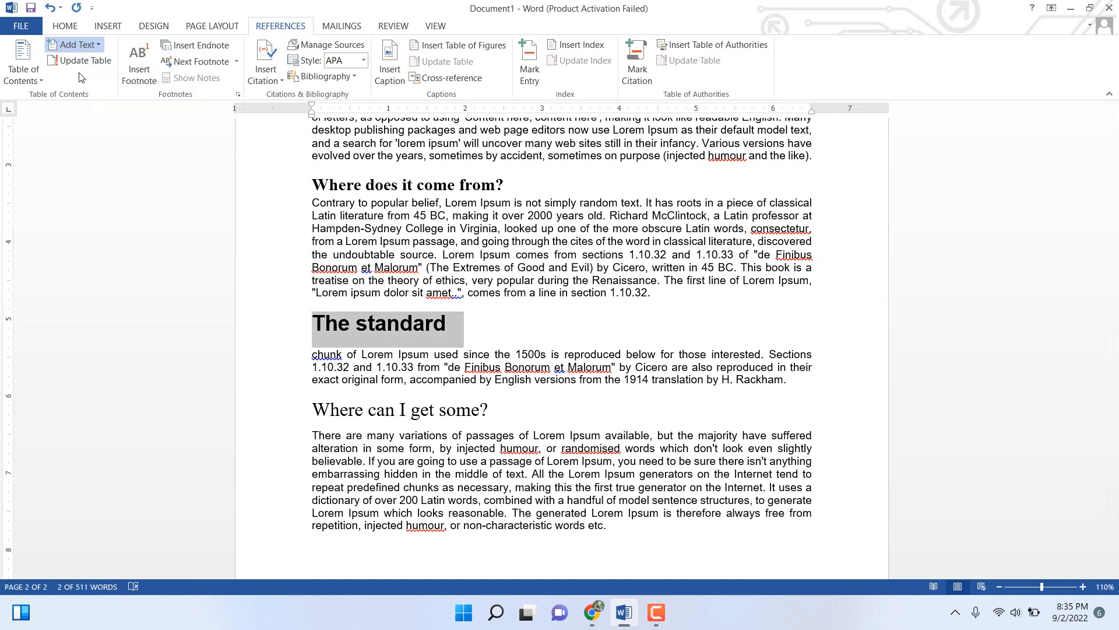
pyautogui.moveTo(499, 411); pyautogui.dragTo(296, 407)
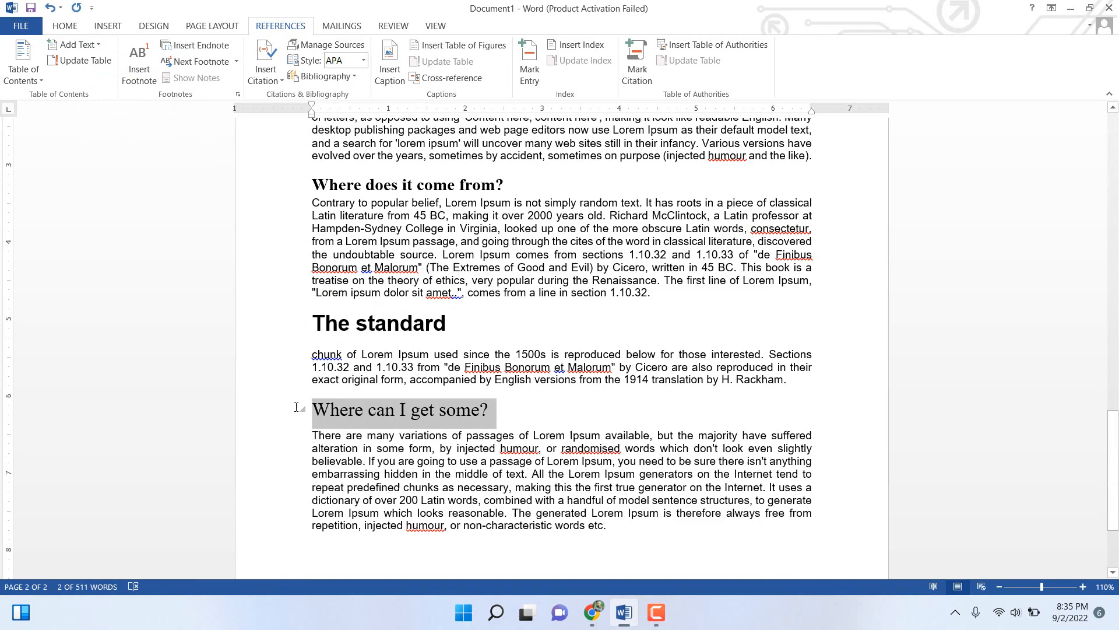
pyautogui.click(79, 45)
pyautogui.click(82, 93)
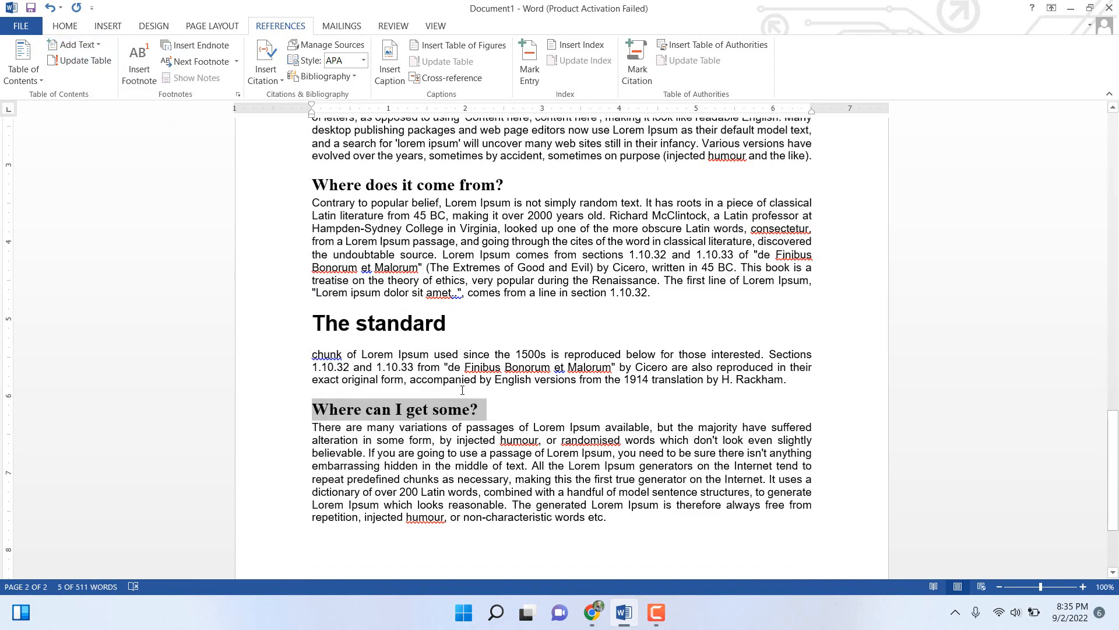
# Try to insert the Automatic Table 1 table of contents on the empty first page
pyautogui.keyDown('ctrl'); pyautogui.scroll(-3, 463, 389); pyautogui.keyUp('ctrl')
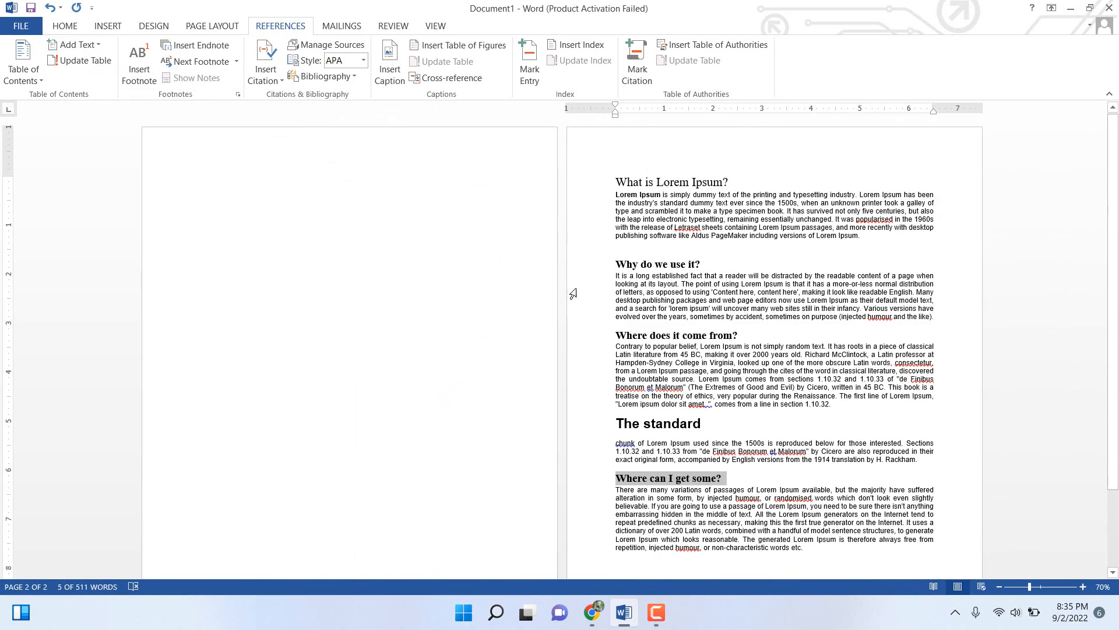
pyautogui.click(282, 191)
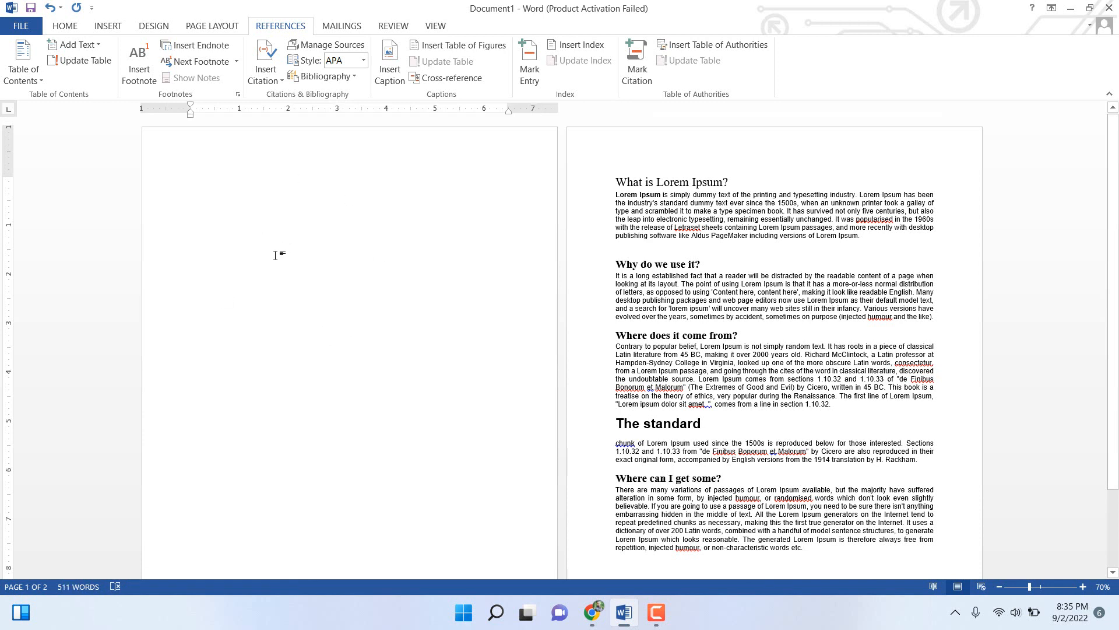
pyautogui.click(37, 83)
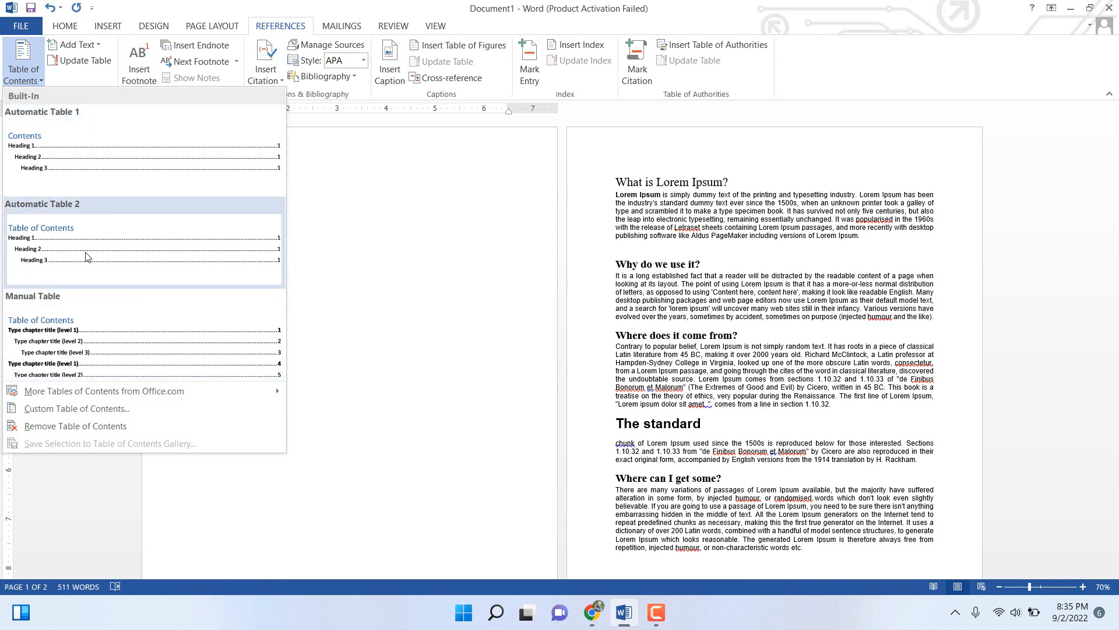
pyautogui.click(61, 165)
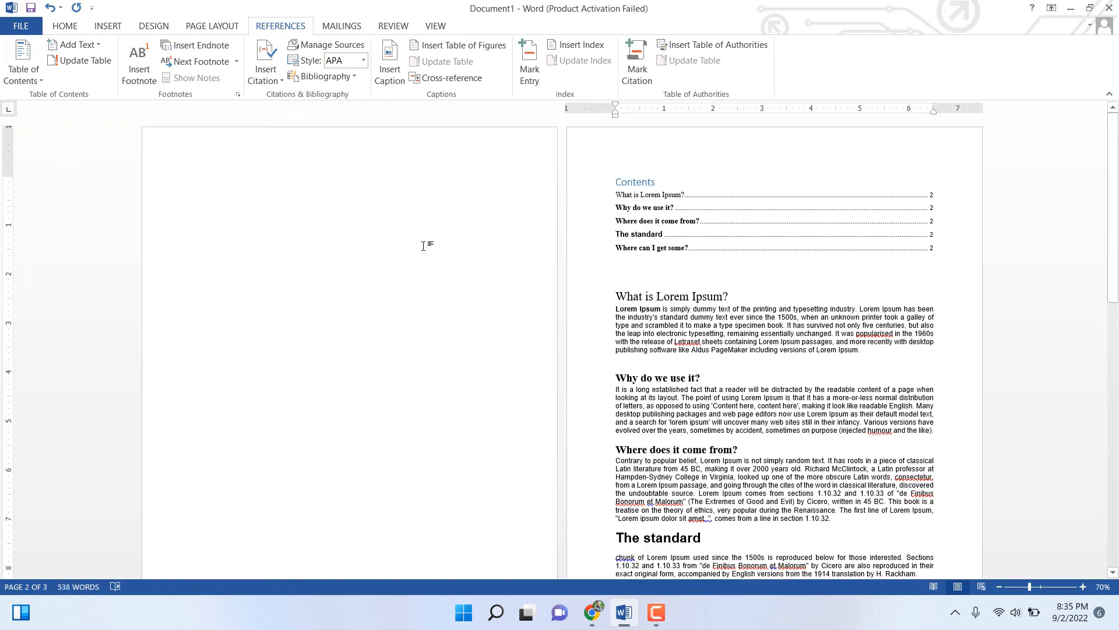
# Undo the insertion of the table of contents that landed on the second page
pyautogui.click(350, 242)
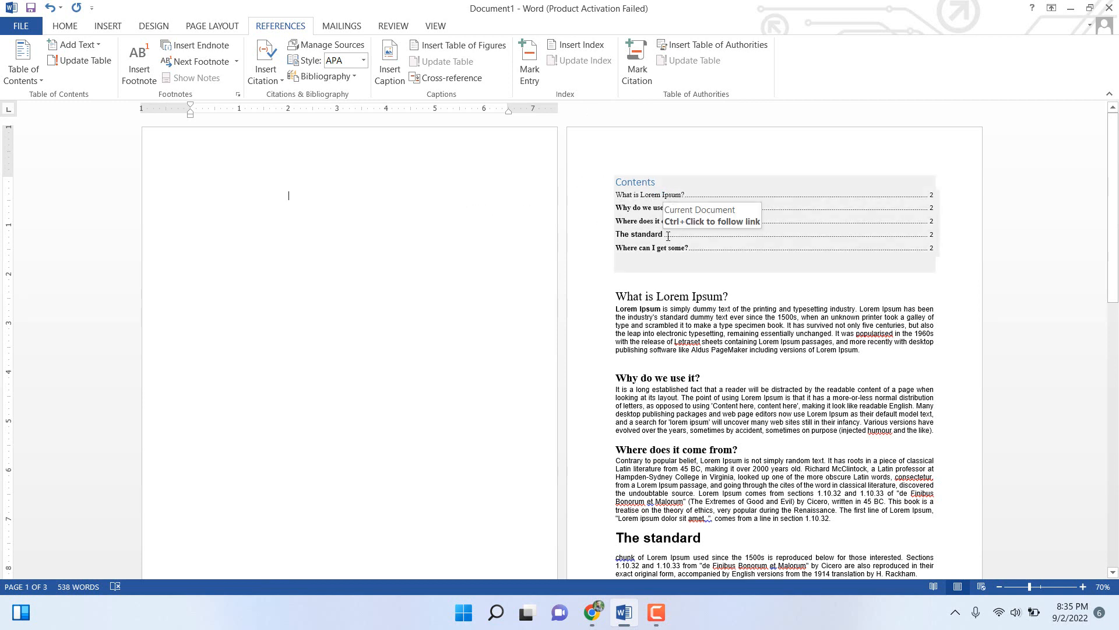
pyautogui.scroll(-2, 689, 336)
pyautogui.scroll(2, 689, 336)
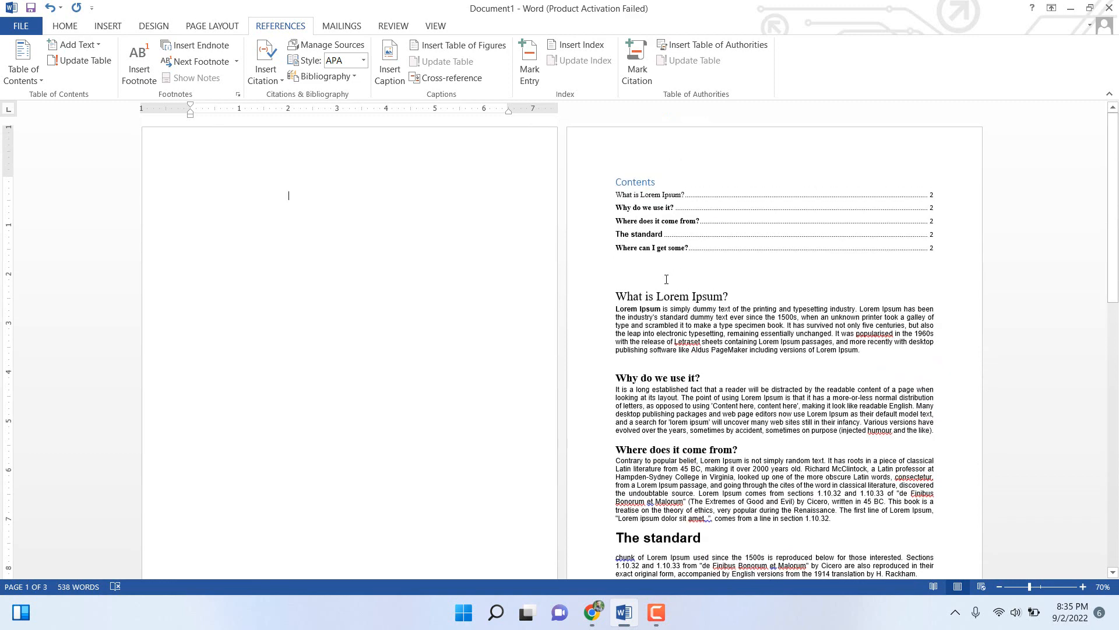
pyautogui.click(676, 234)
pyautogui.doubleClick(640, 251)
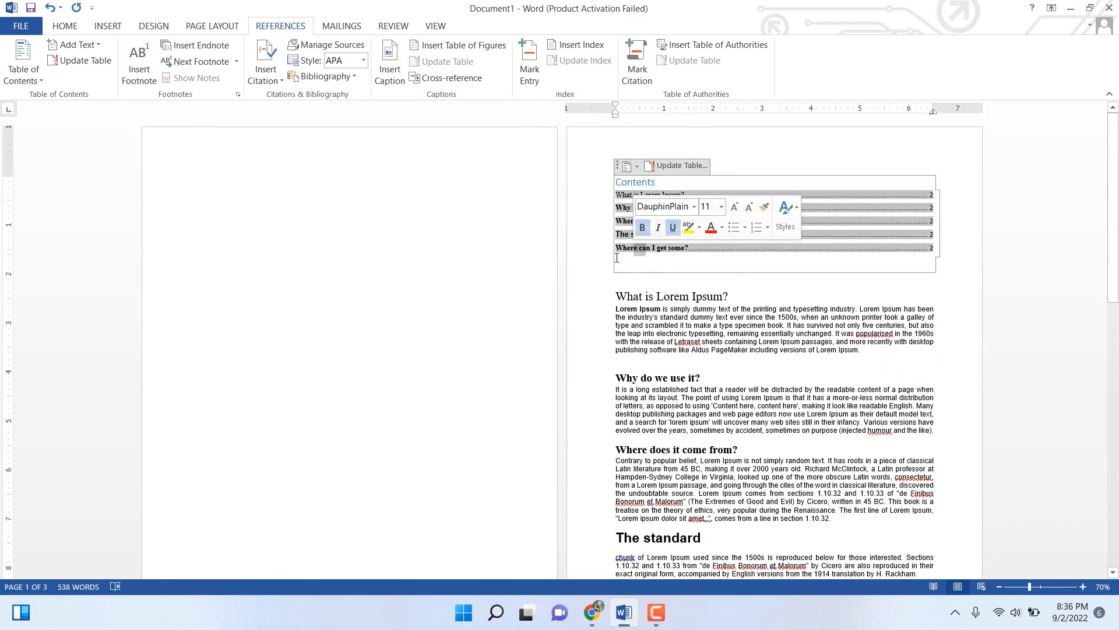
pyautogui.hotkey('ctrl', 'z')
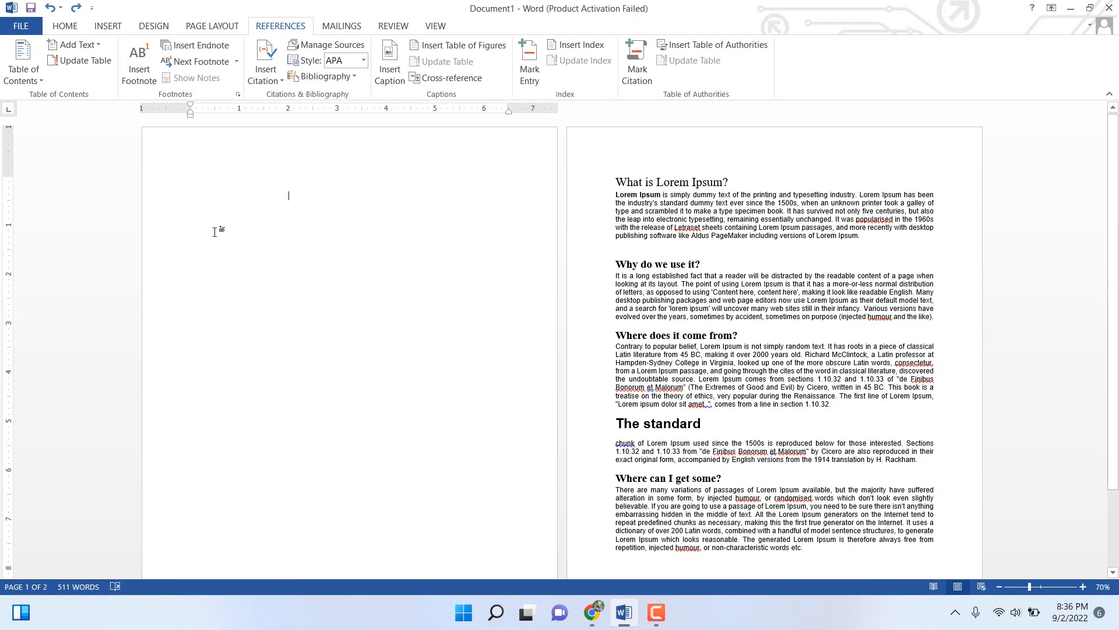
# Insert the Automatic Table 1 table of contents at the insertion point on the first page
pyautogui.click(32, 64)
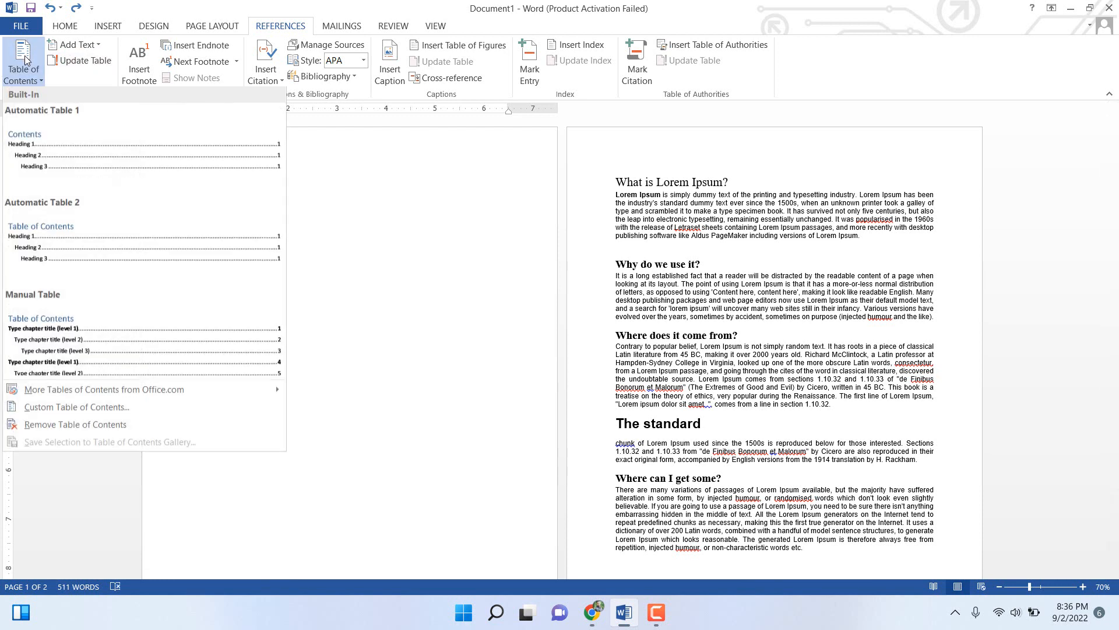
pyautogui.click(53, 146)
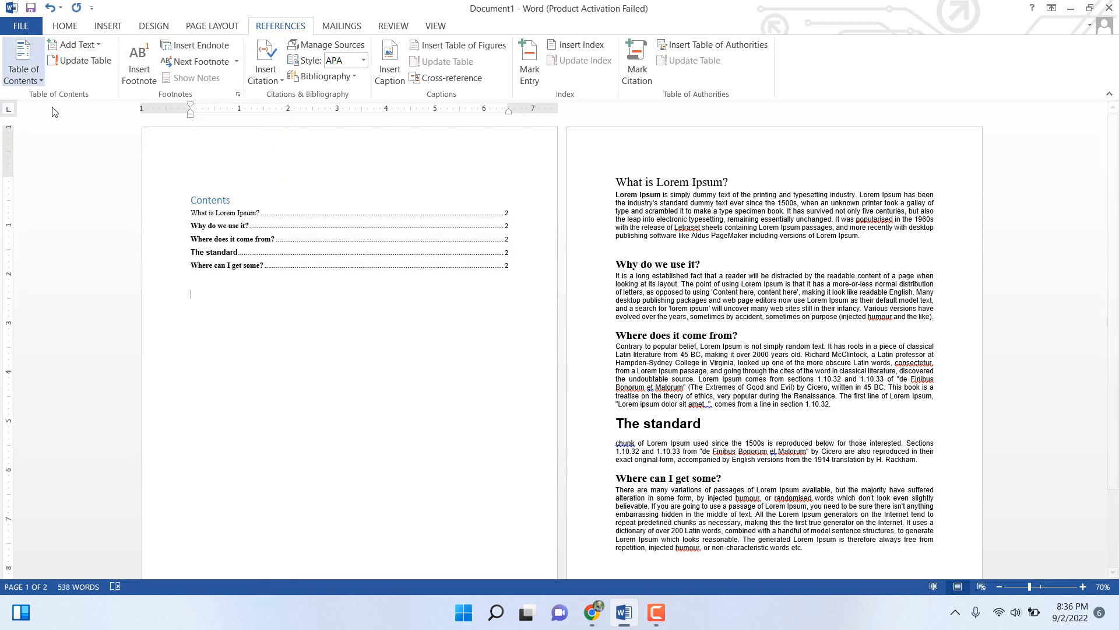
pyautogui.scroll(3, 226, 233)
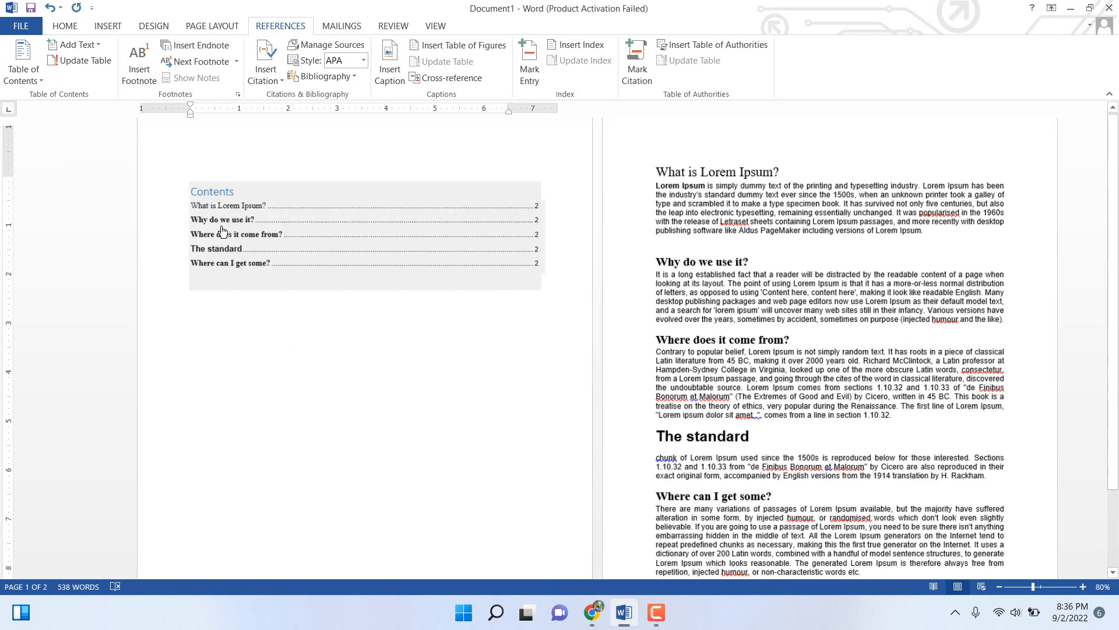
pyautogui.scroll(-2, 308, 240)
pyautogui.scroll(-1, 404, 306)
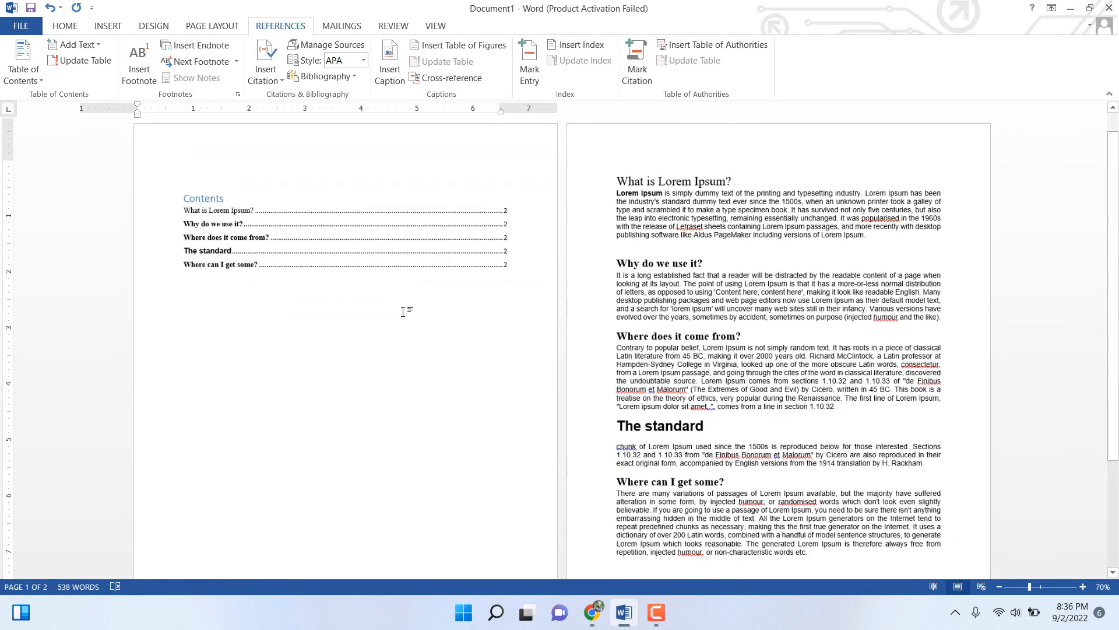
pyautogui.click(228, 359)
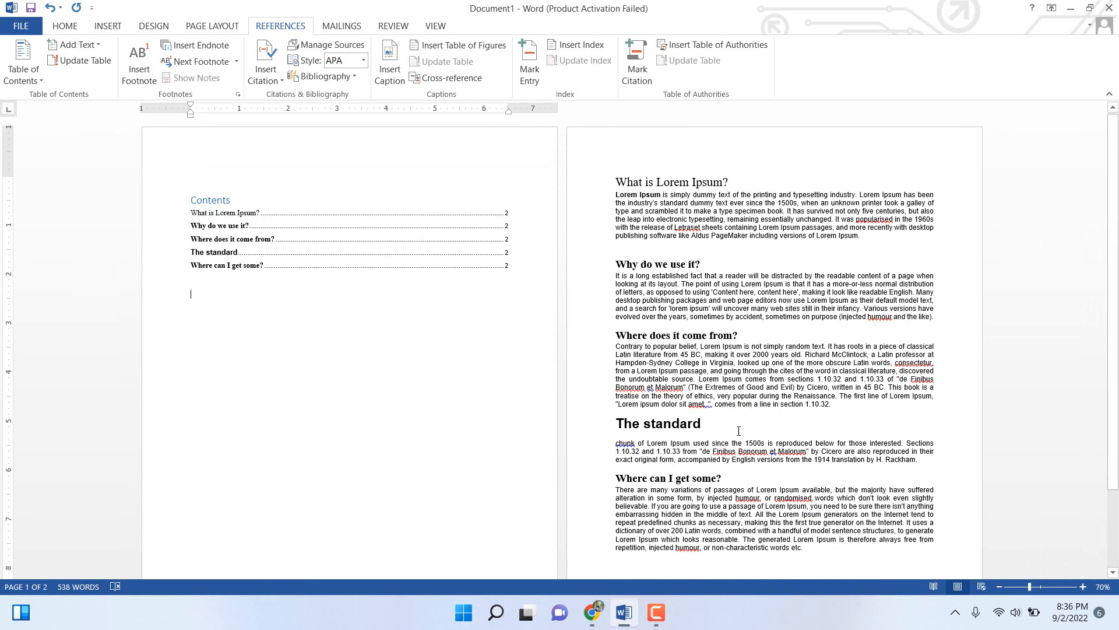
# Try adding blank lines between the "What is Lorem Ipsum?" paragraph and the "Why do we use it?" heading, and remove them again
pyautogui.click(858, 250)
pyautogui.press('Return')
pyautogui.press('Return')
pyautogui.press('Return')
pyautogui.press('Return')
pyautogui.press('Return')
pyautogui.press('Return')
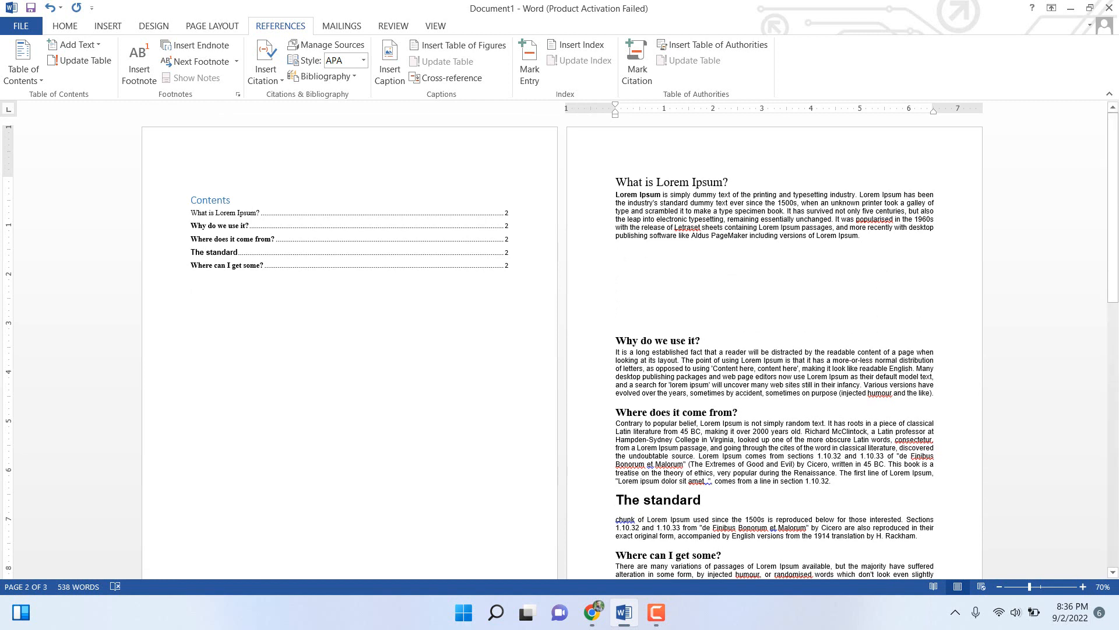
pyautogui.press('BackSpace')
pyautogui.press('BackSpace')
pyautogui.press('BackSpace')
pyautogui.press('BackSpace')
pyautogui.press('BackSpace')
pyautogui.press('BackSpace')
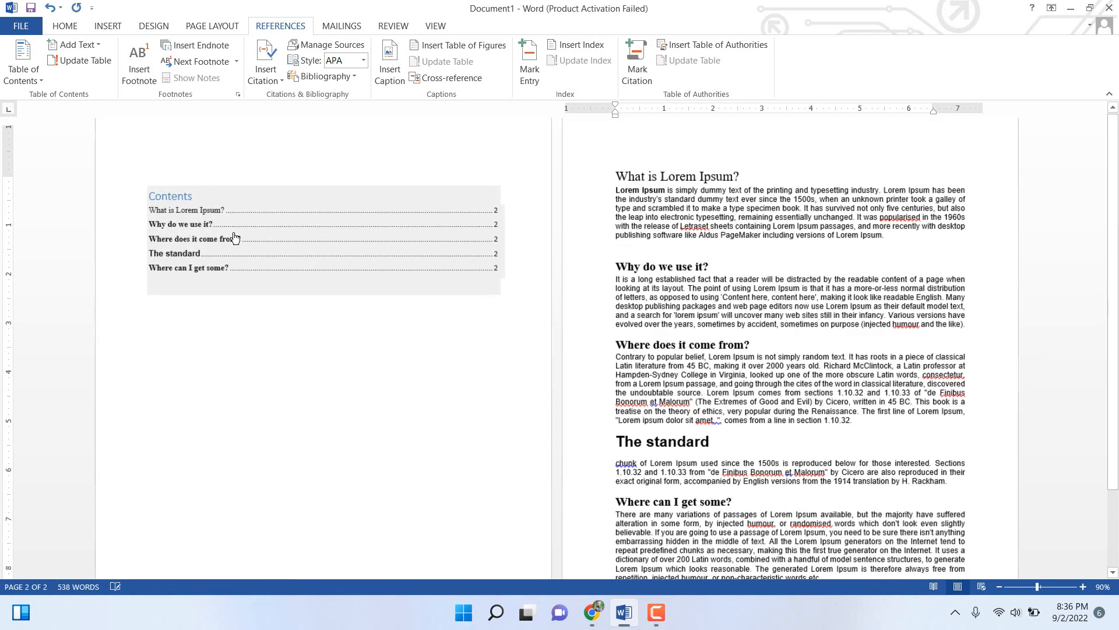
# Examine the table of contents on the first page and the headed sections on the second page
pyautogui.keyDown('ctrl'); pyautogui.scroll(4, 375, 274); pyautogui.keyUp('ctrl')
pyautogui.scroll(-6, 671, 368)
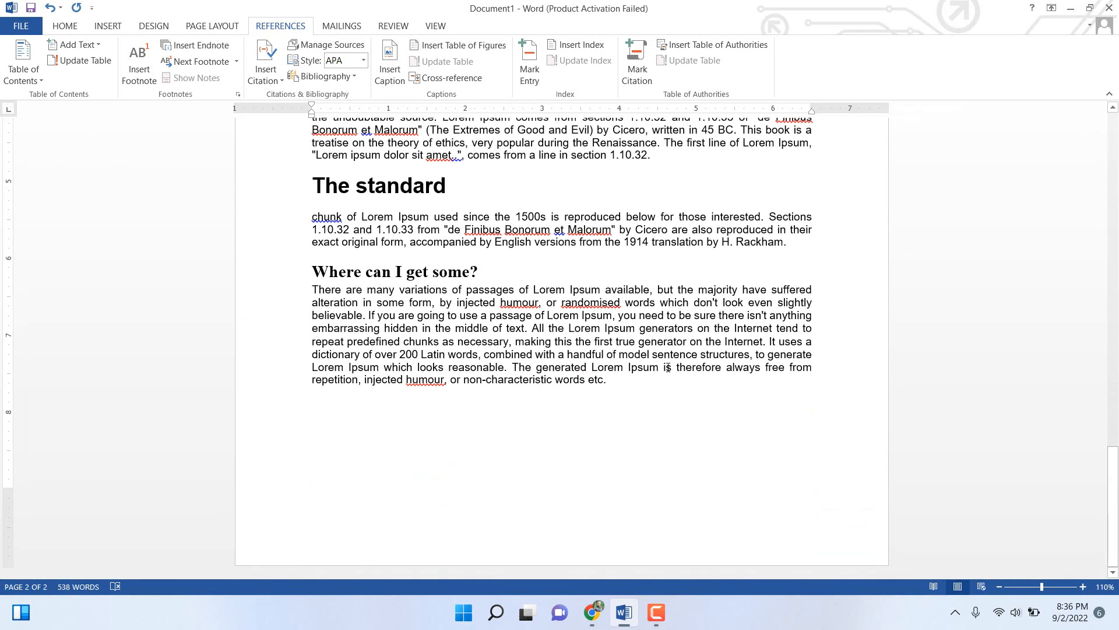
pyautogui.scroll(6, 671, 368)
pyautogui.keyDown('ctrl'); pyautogui.scroll(-4, 470, 352); pyautogui.keyUp('ctrl')
pyautogui.keyDown('ctrl'); pyautogui.scroll(-5, 470, 352); pyautogui.keyUp('ctrl')
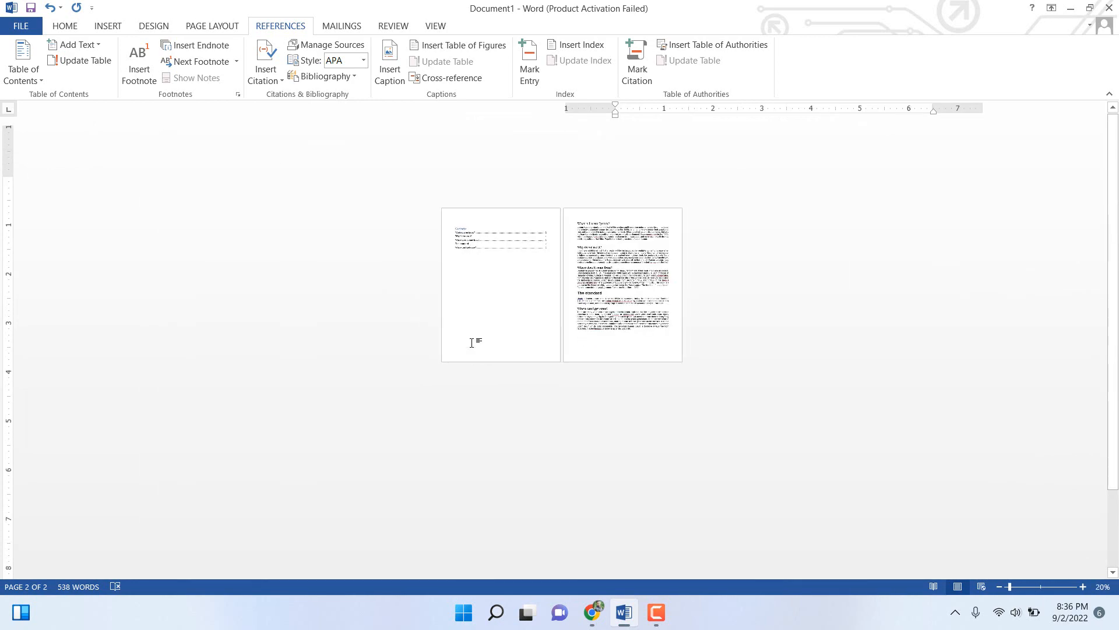
pyautogui.keyDown('ctrl'); pyautogui.scroll(4, 472, 340); pyautogui.keyUp('ctrl')
pyautogui.keyDown('ctrl'); pyautogui.scroll(3, 241, 240); pyautogui.keyUp('ctrl')
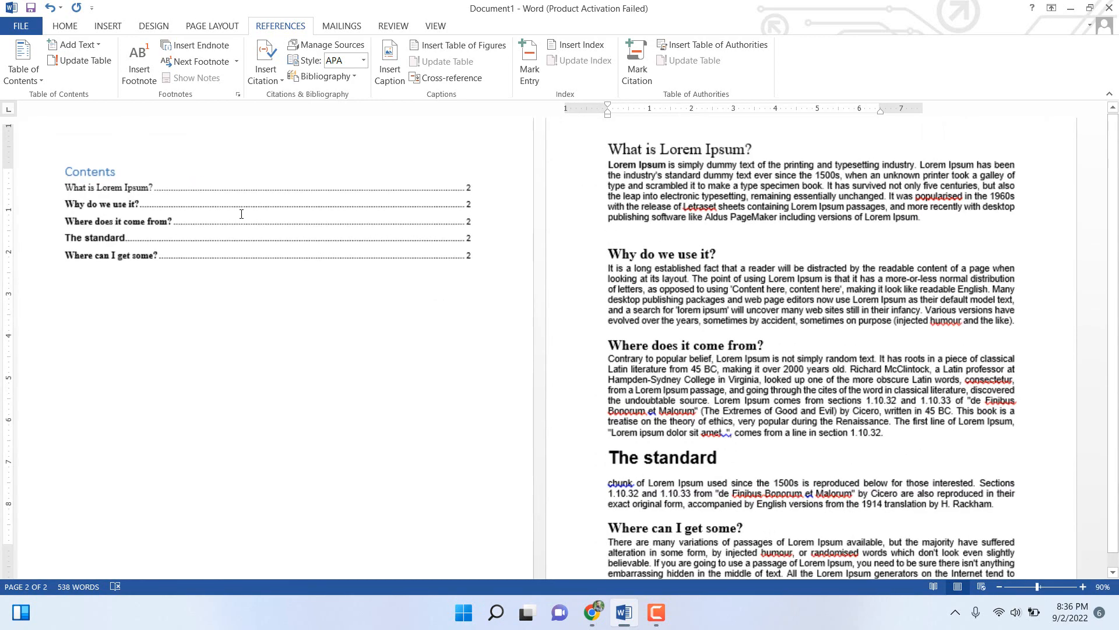
pyautogui.scroll(3, 407, 199)
# Follow the "What is Lorem Ipsum?" and "The standard" links in the table of contents to their sections
pyautogui.scroll(10, 406, 199)
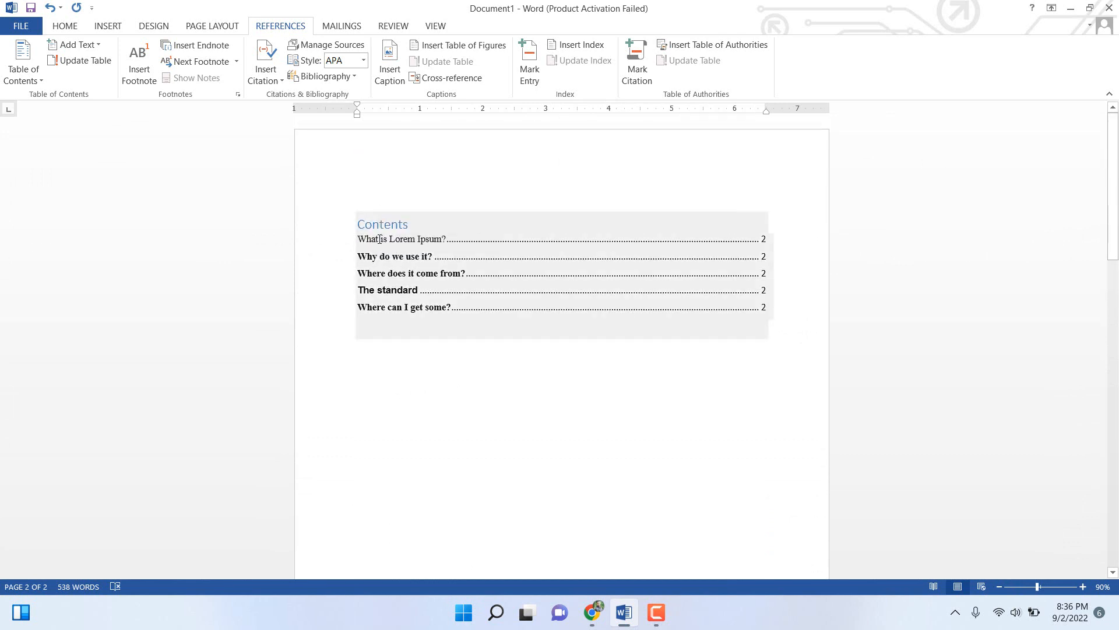
pyautogui.keyDown('ctrl'); pyautogui.click(380, 239); pyautogui.keyUp('ctrl')
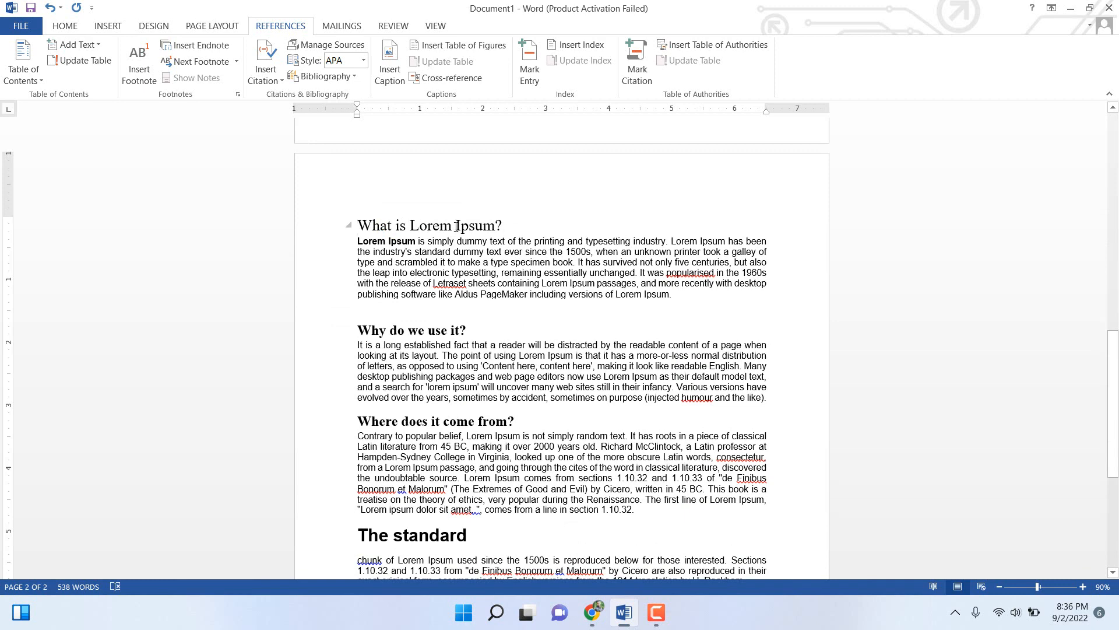
pyautogui.scroll(10, 399, 229)
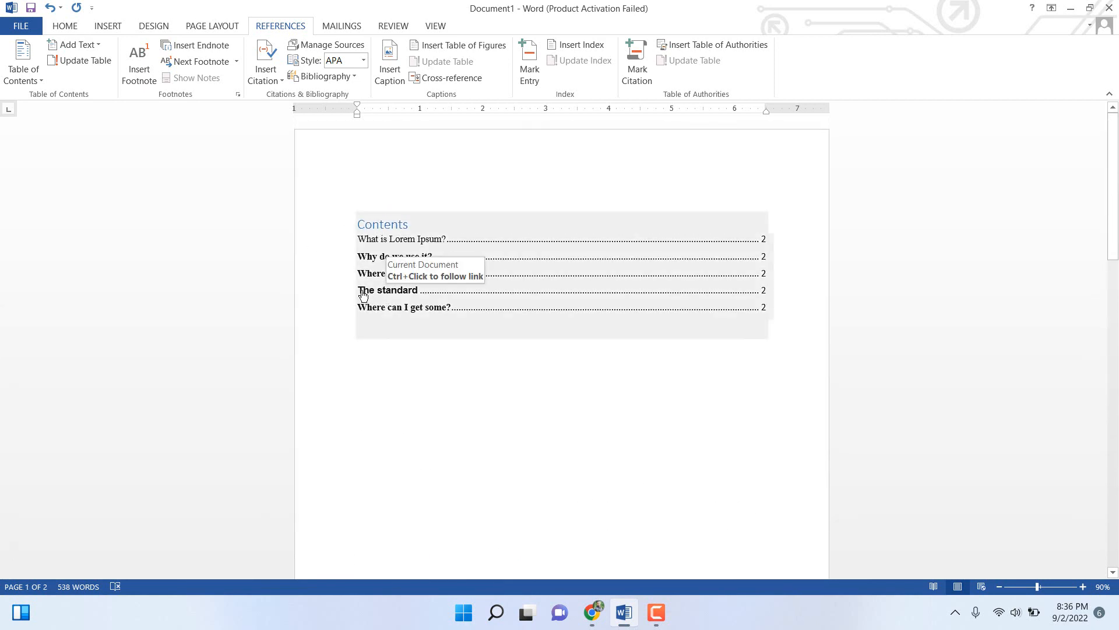
pyautogui.keyDown('ctrl'); pyautogui.click(402, 291); pyautogui.keyUp('ctrl')
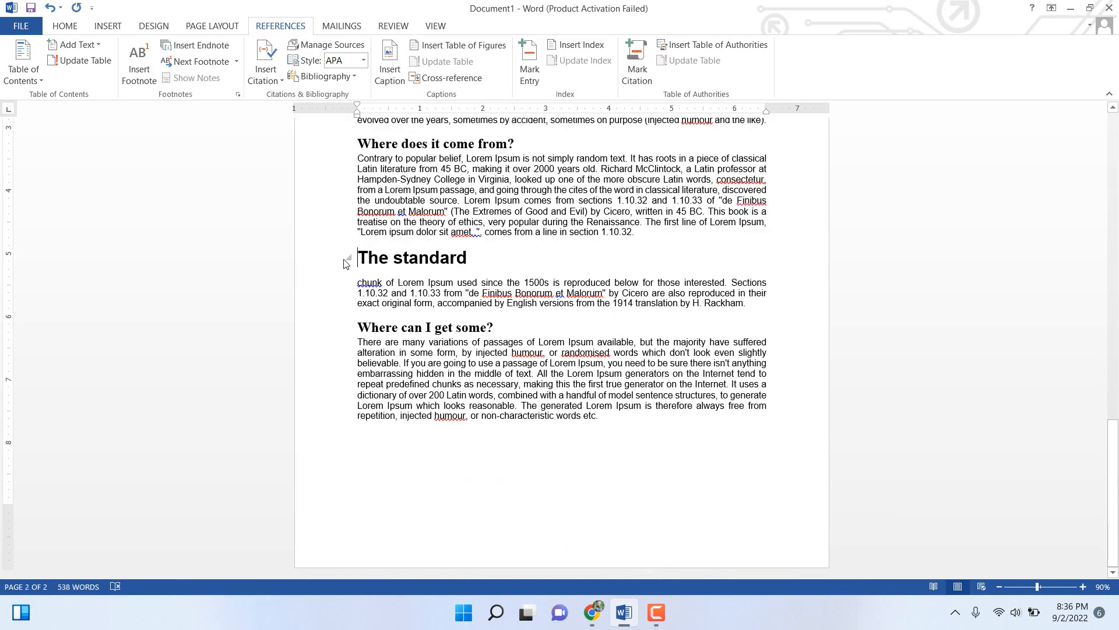
# Insert a page break after the "What is Lorem Ipsum?" paragraph so "Why do we use it?" starts on a new page
pyautogui.scroll(7, 539, 288)
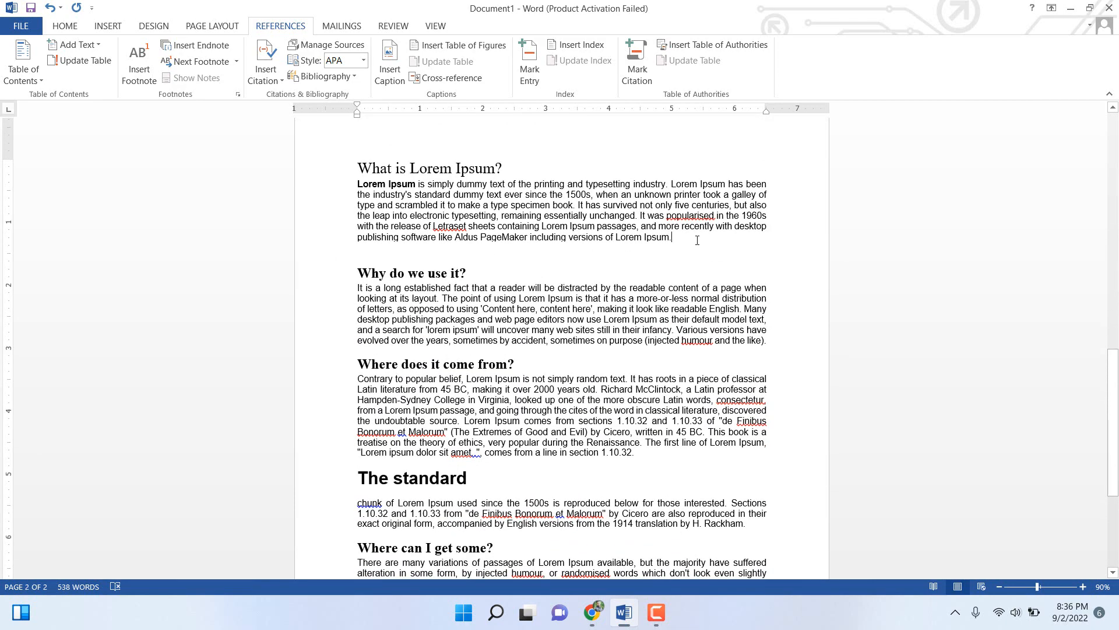
pyautogui.click(108, 26)
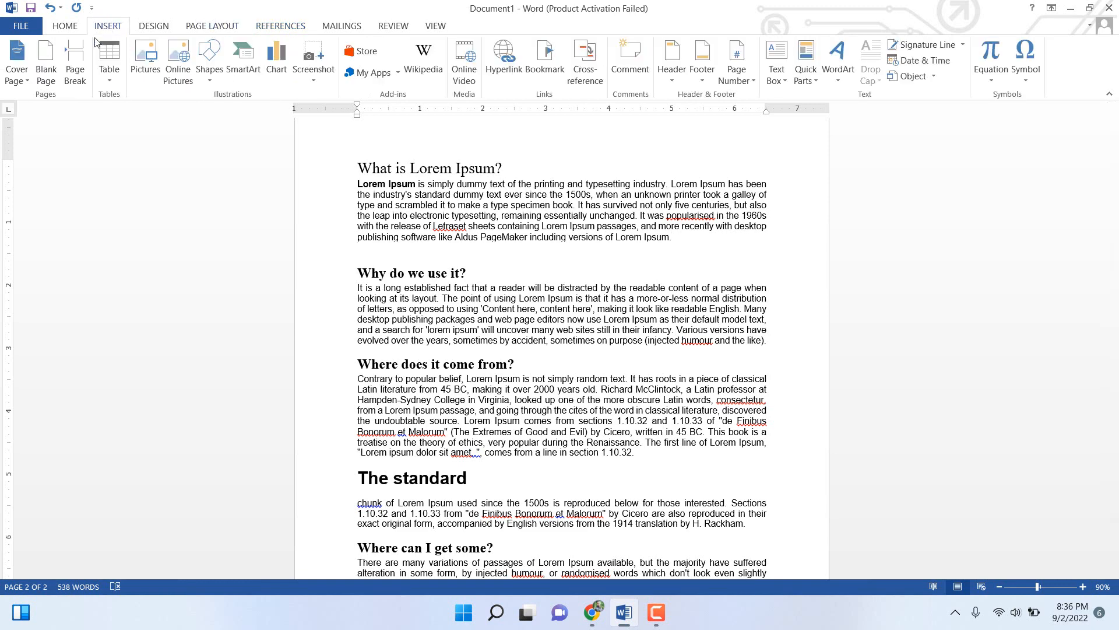
pyautogui.click(72, 75)
pyautogui.scroll(-9, 489, 221)
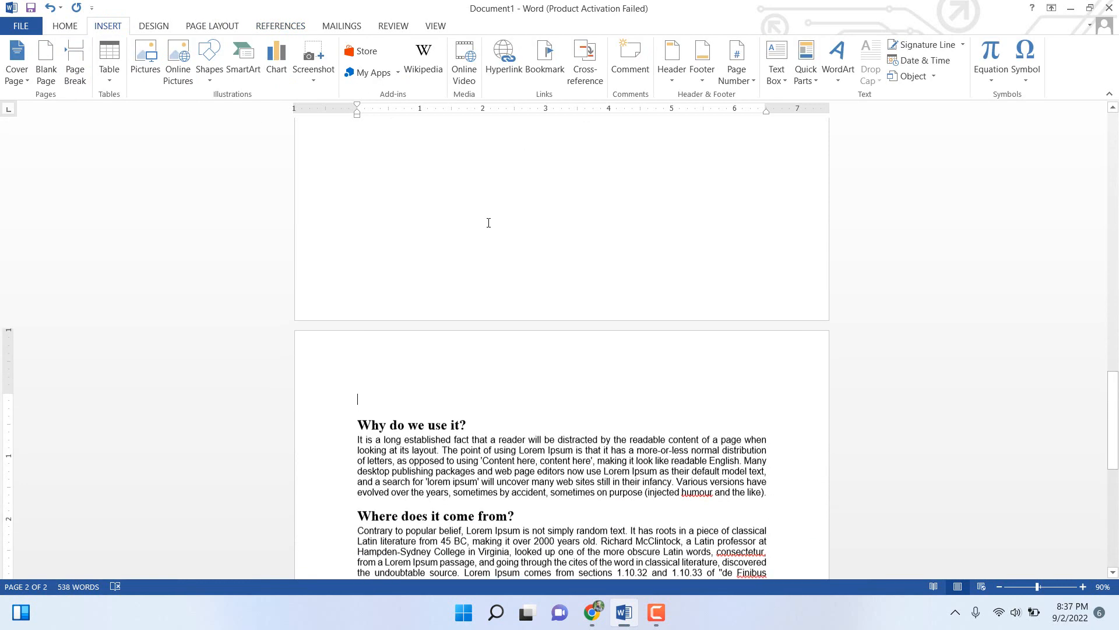
# Add a line after the "Why do we use it?" paragraph and insert a page break there before "Where does it come from?"
pyautogui.keyDown('ctrl'); pyautogui.scroll(-6, 487, 243); pyautogui.keyUp('ctrl')
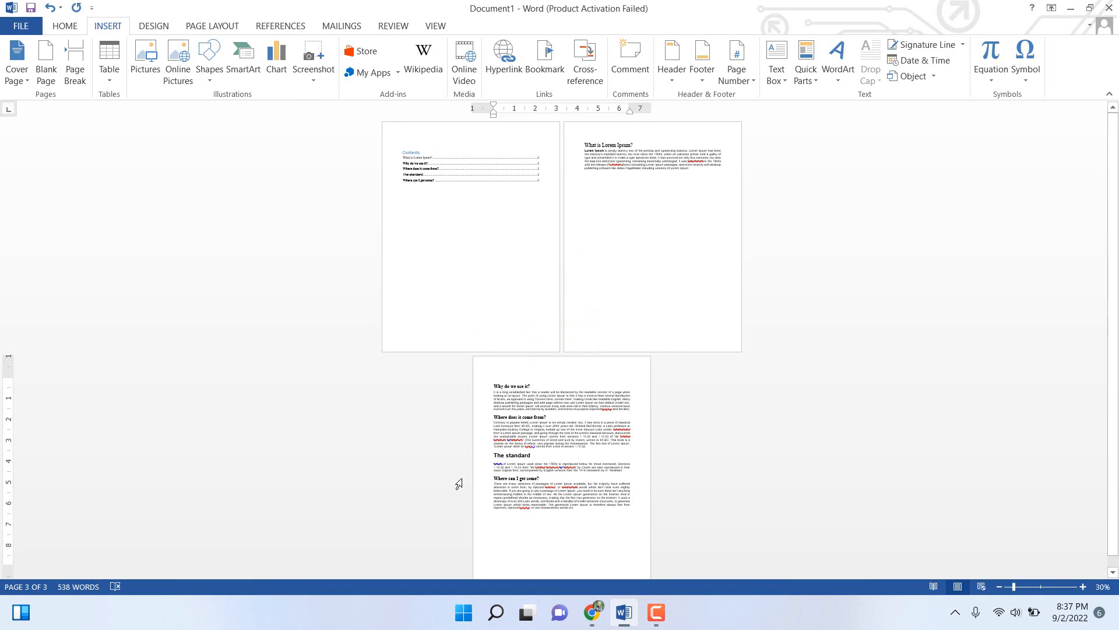
pyautogui.keyDown('ctrl'); pyautogui.scroll(5, 635, 402); pyautogui.keyUp('ctrl')
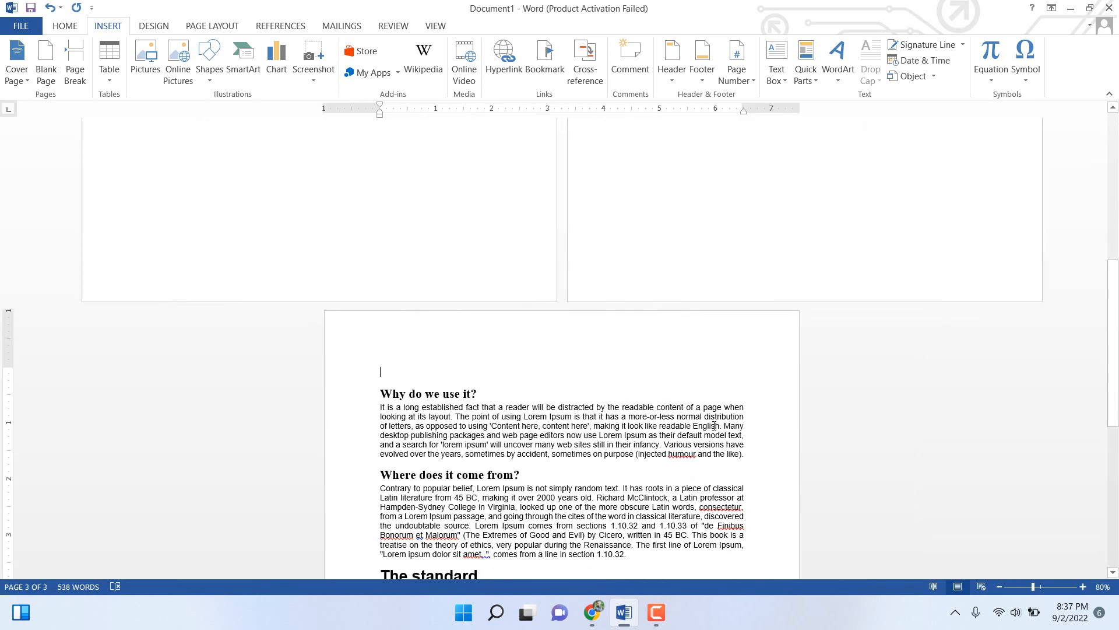
pyautogui.click(745, 460)
pyautogui.press('Return')
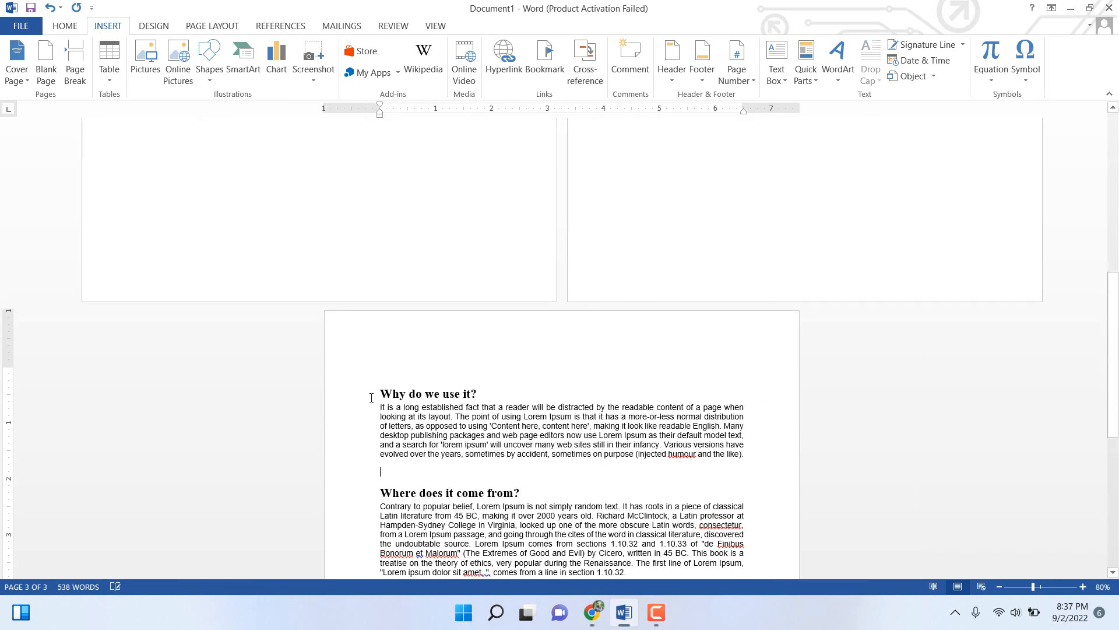
pyautogui.click(75, 63)
pyautogui.scroll(-2, 816, 408)
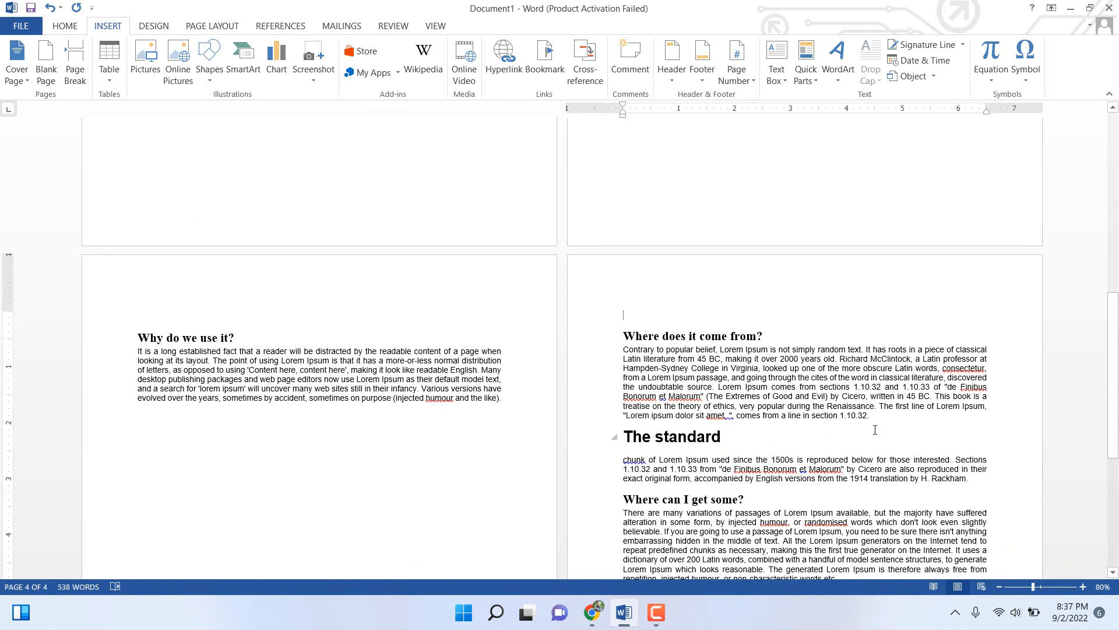
# Insert page breaks before the "The standard" and "Where can I get some?" headings so each section has its own page
pyautogui.click(875, 430)
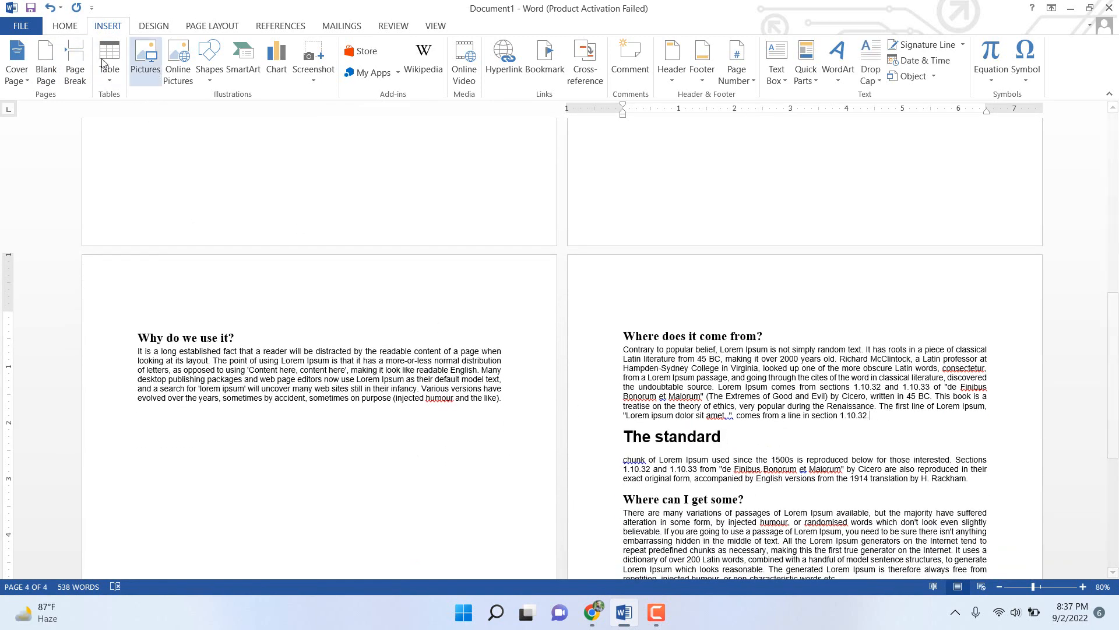
pyautogui.click(72, 63)
pyautogui.click(72, 63)
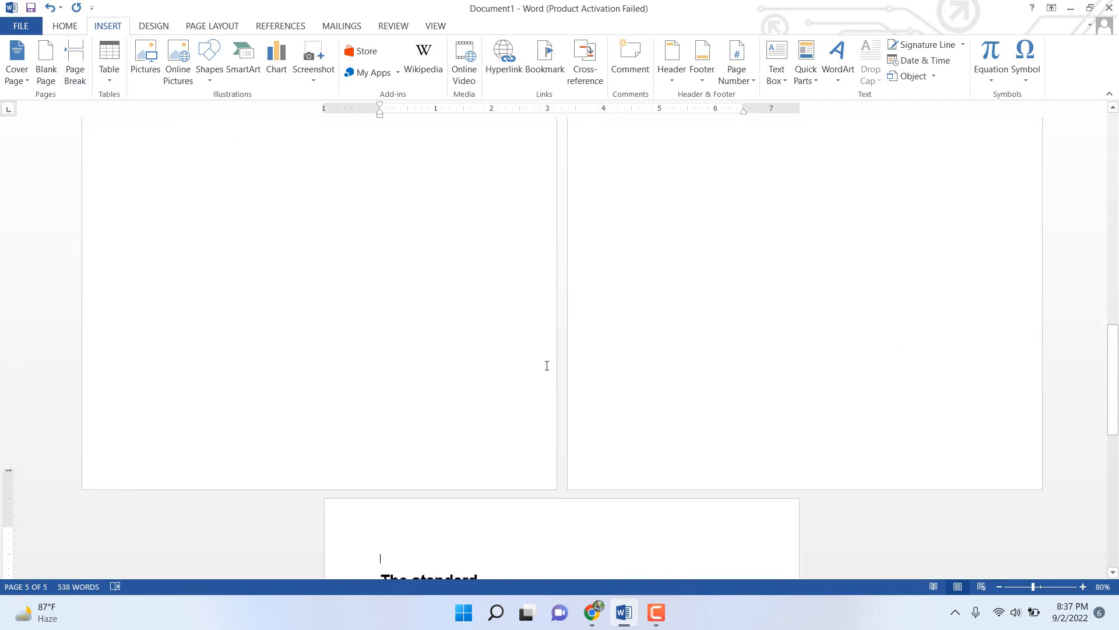
pyautogui.scroll(-4, 583, 379)
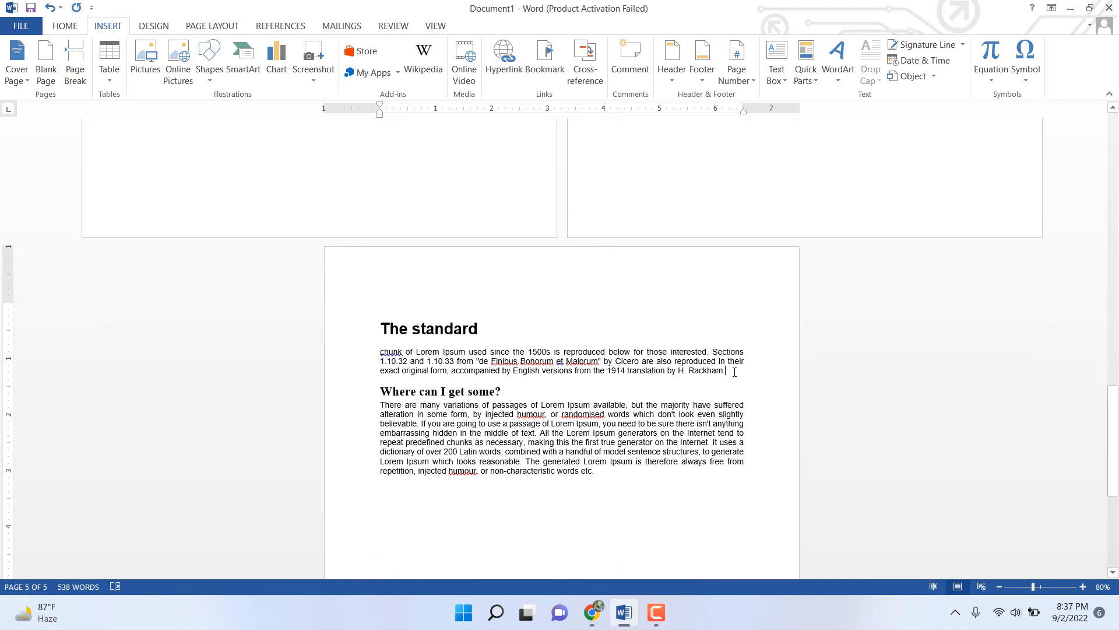
pyautogui.click(72, 65)
pyautogui.scroll(-4, 466, 282)
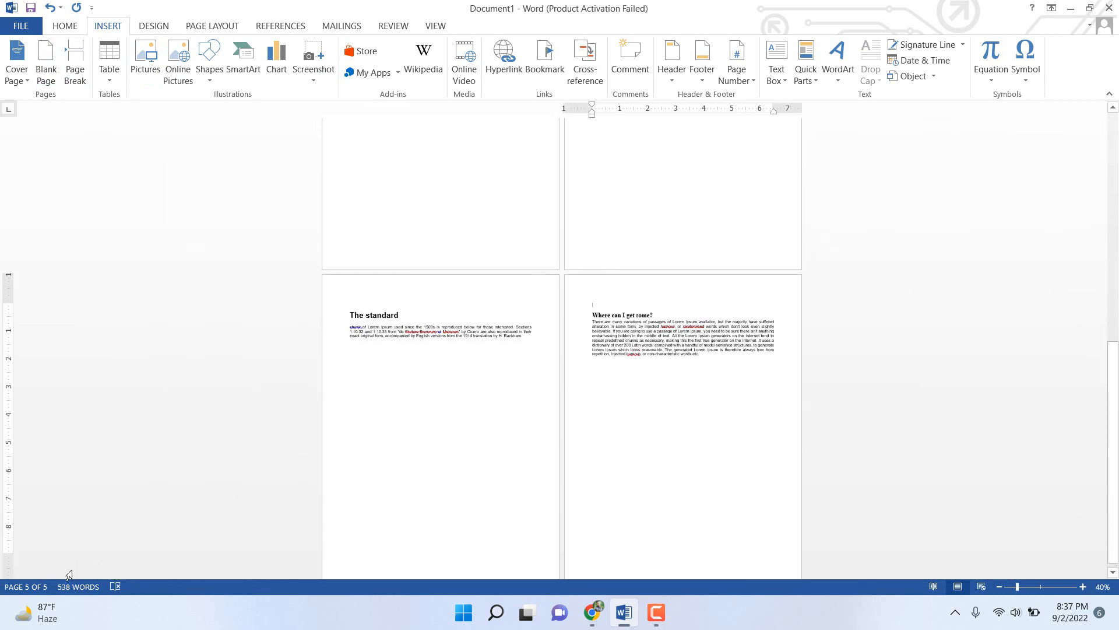
# Update the table of contents on the first page with the "Update page numbers only" option
pyautogui.scroll(5, 562, 265)
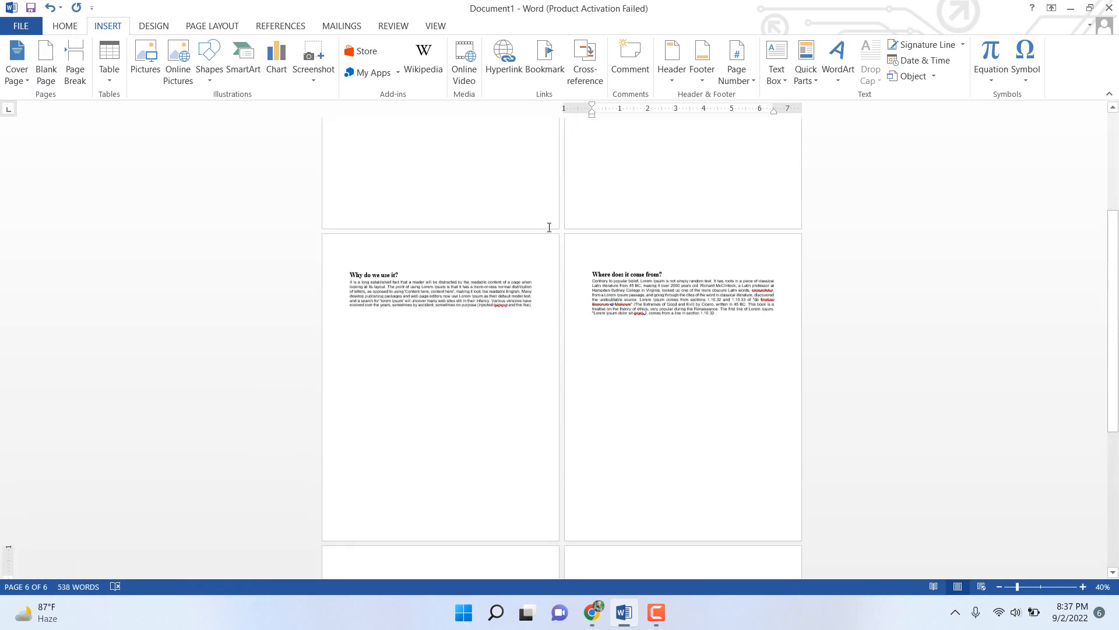
pyautogui.scroll(5, 549, 228)
pyautogui.keyDown('ctrl'); pyautogui.scroll(5, 407, 220); pyautogui.keyUp('ctrl')
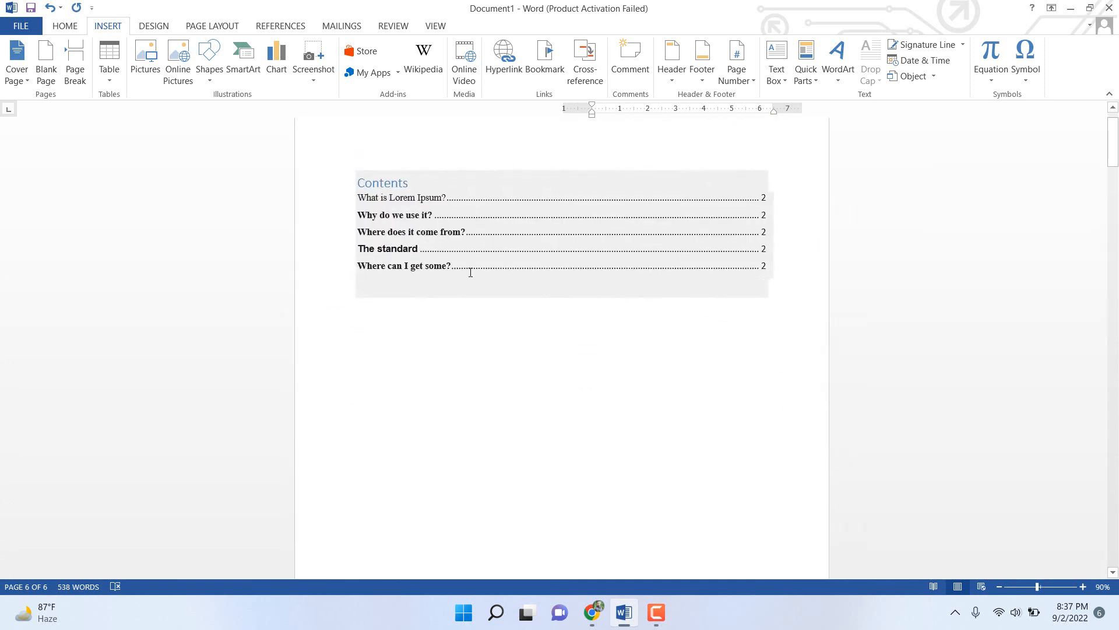
pyautogui.click(448, 244)
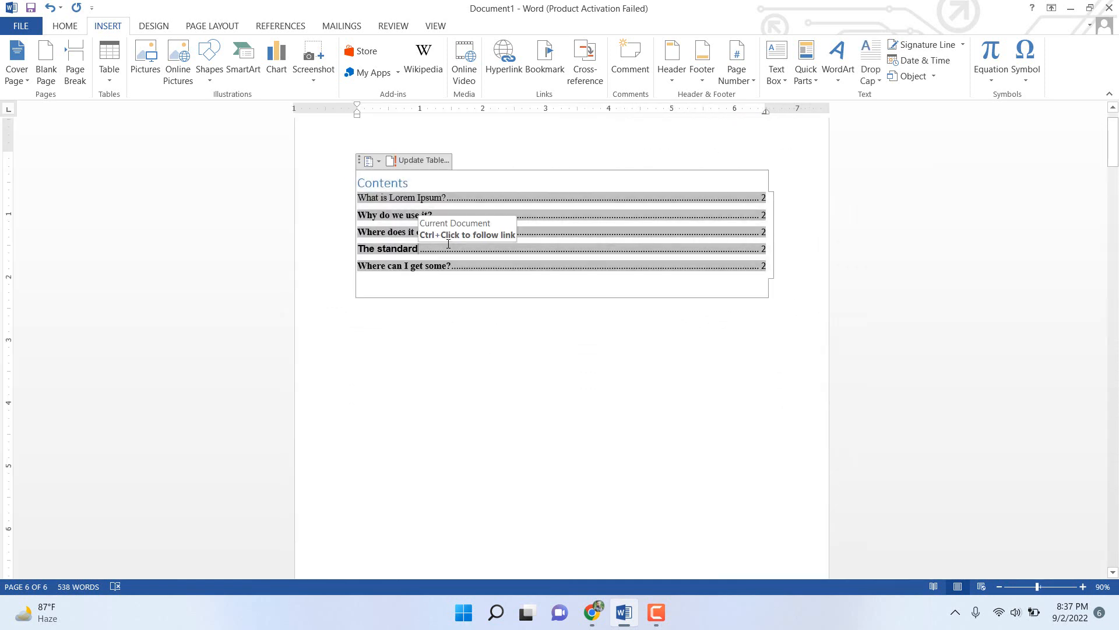
pyautogui.click(419, 162)
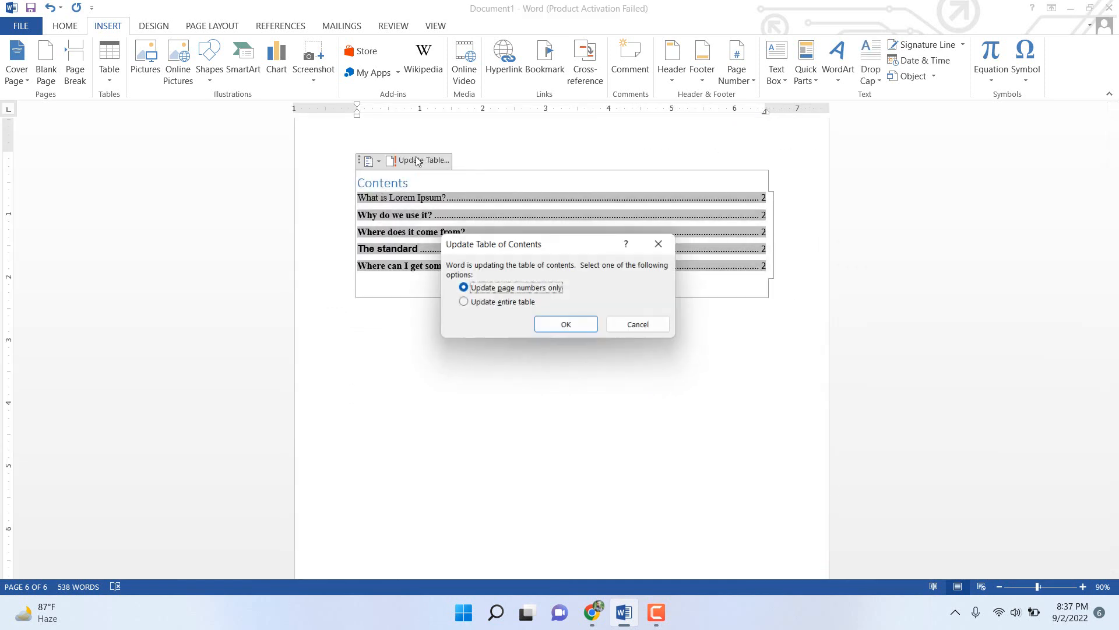
pyautogui.click(566, 325)
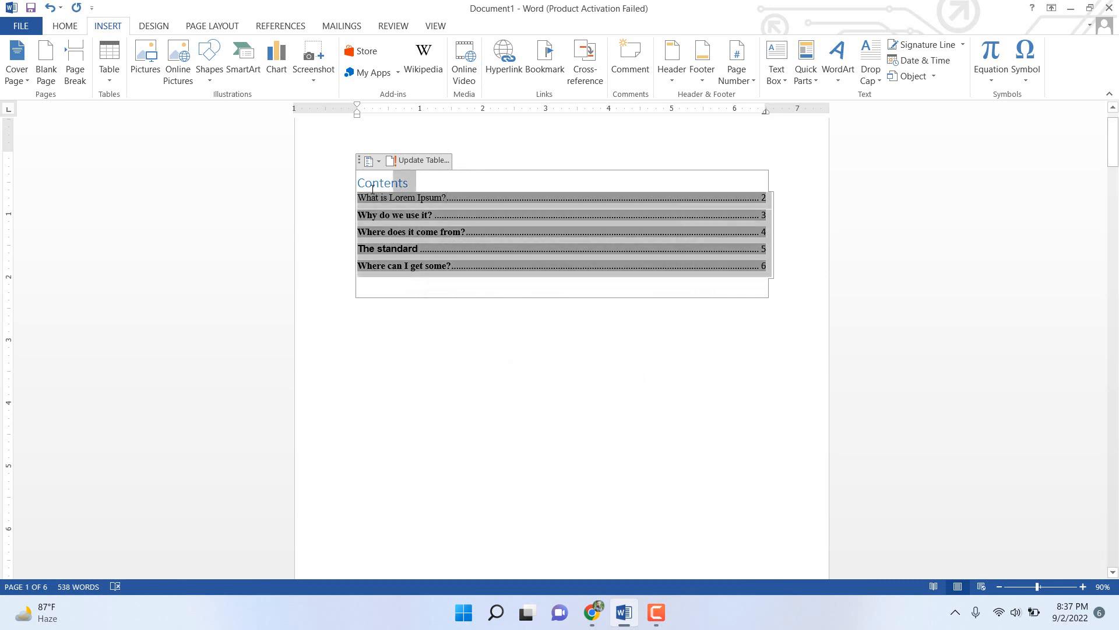
# Follow the "Why do we use it?" link in the table of contents and compare the section pages with the listed page numbers
pyautogui.click(406, 214)
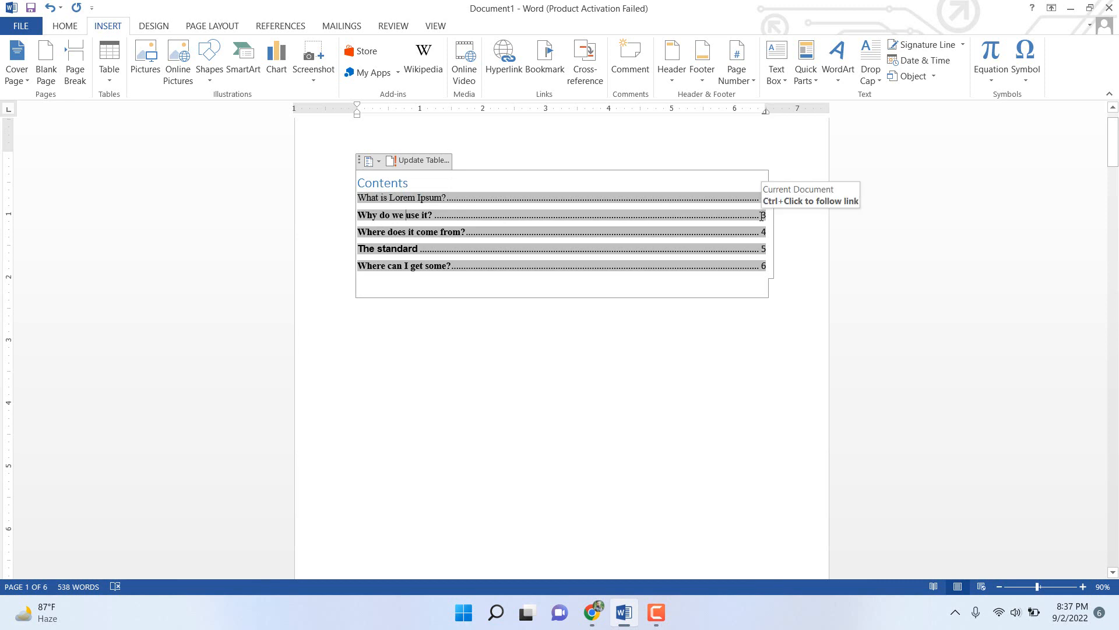
pyautogui.keyDown('ctrl'); pyautogui.click(401, 218); pyautogui.keyUp('ctrl')
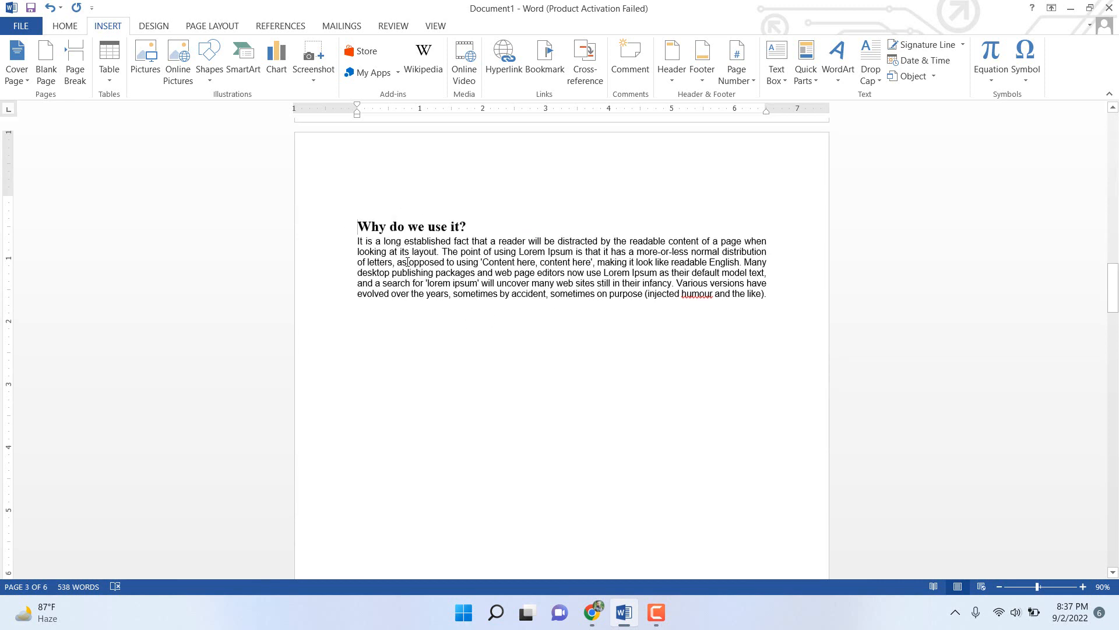
pyautogui.keyDown('ctrl'); pyautogui.scroll(-5, 407, 262); pyautogui.keyUp('ctrl')
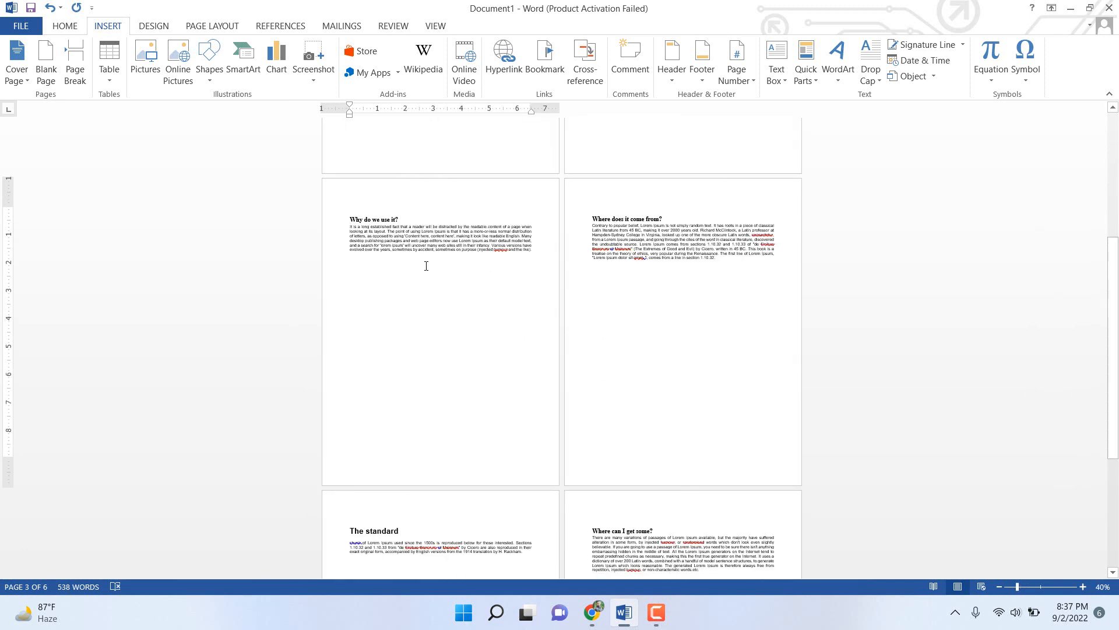
pyautogui.moveTo(426, 266); pyautogui.dragTo(496, 174)
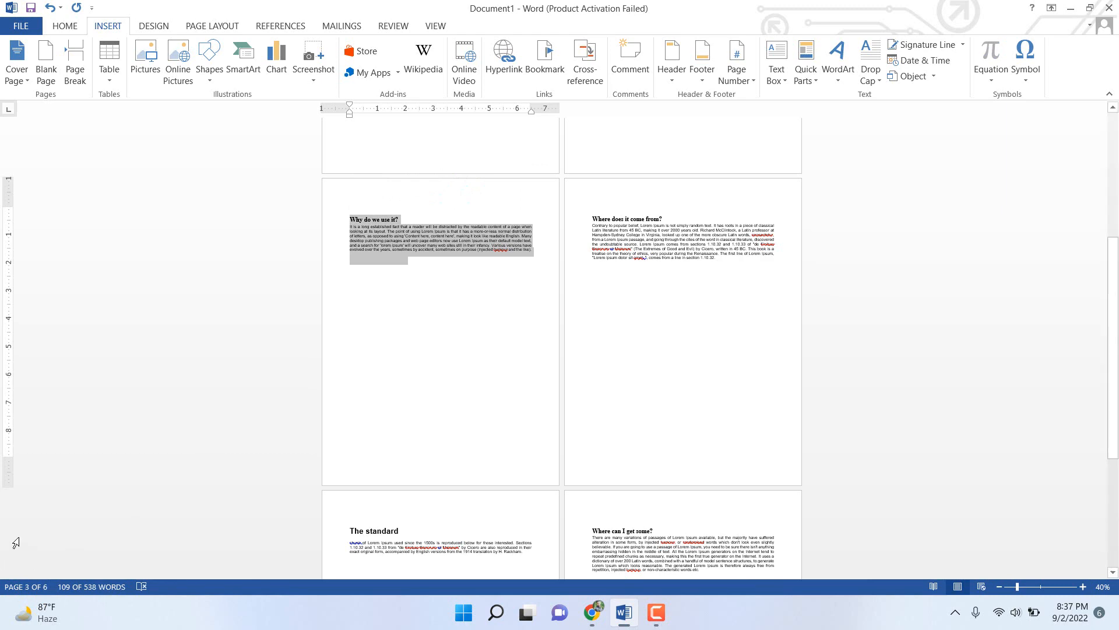
pyautogui.keyDown('ctrl'); pyautogui.scroll(7, 460, 320); pyautogui.keyUp('ctrl')
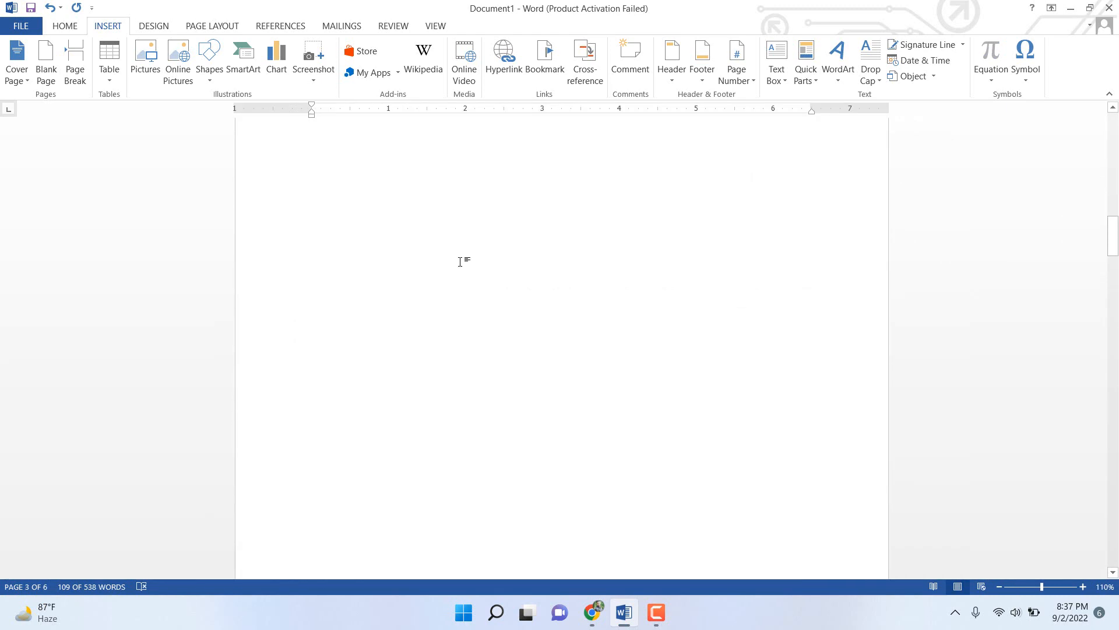
pyautogui.scroll(15, 460, 261)
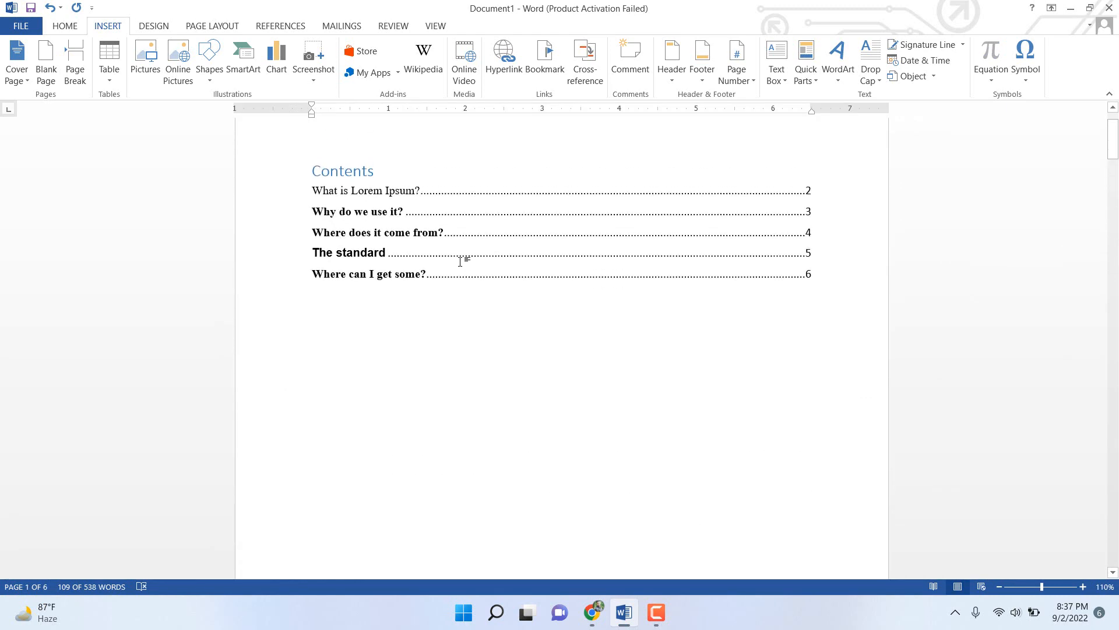
pyautogui.click(460, 261)
pyautogui.keyDown('ctrl'); pyautogui.scroll(-9, 460, 261); pyautogui.keyUp('ctrl')
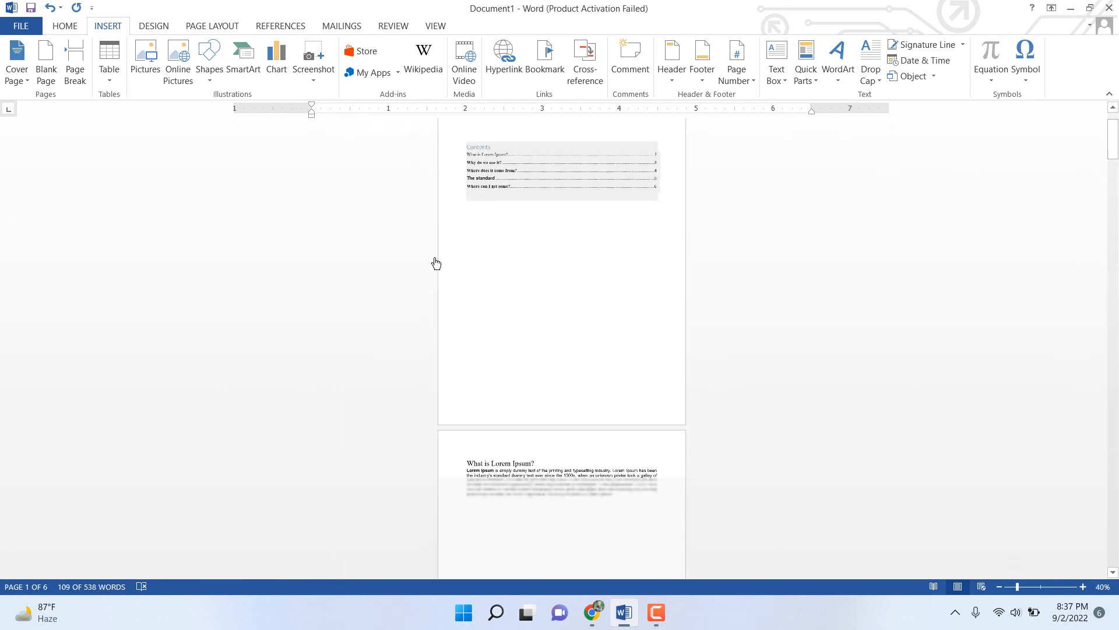
pyautogui.keyDown('ctrl'); pyautogui.scroll(1, 555, 383); pyautogui.keyUp('ctrl')
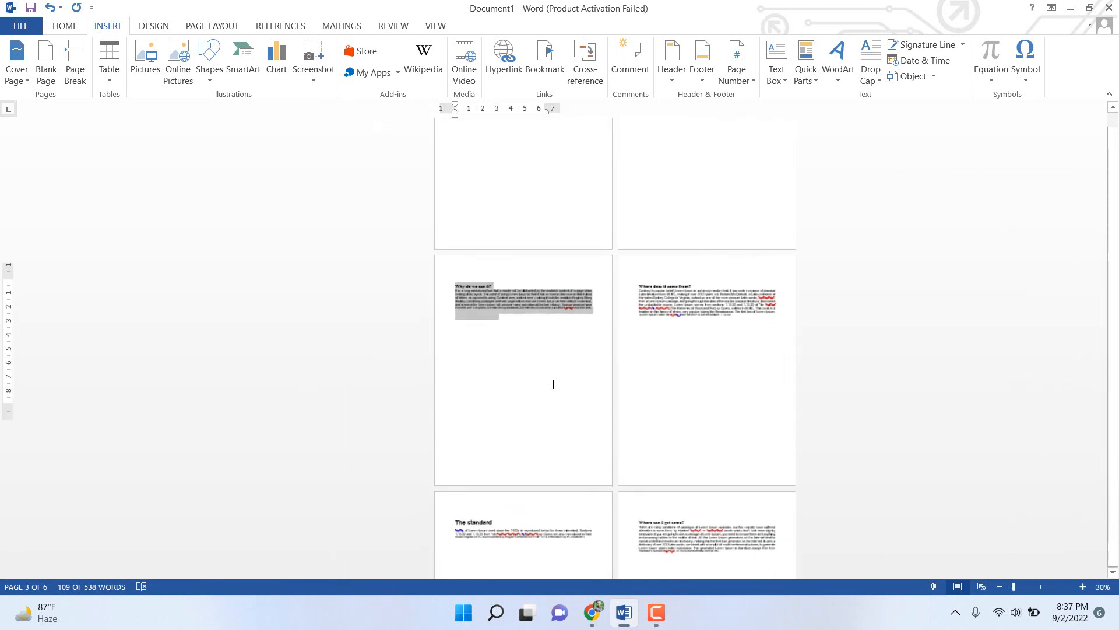
# Insert a page break below the "Where can I get some?" paragraph to start a new last page
pyautogui.scroll(-1, 665, 435)
pyautogui.click(682, 458)
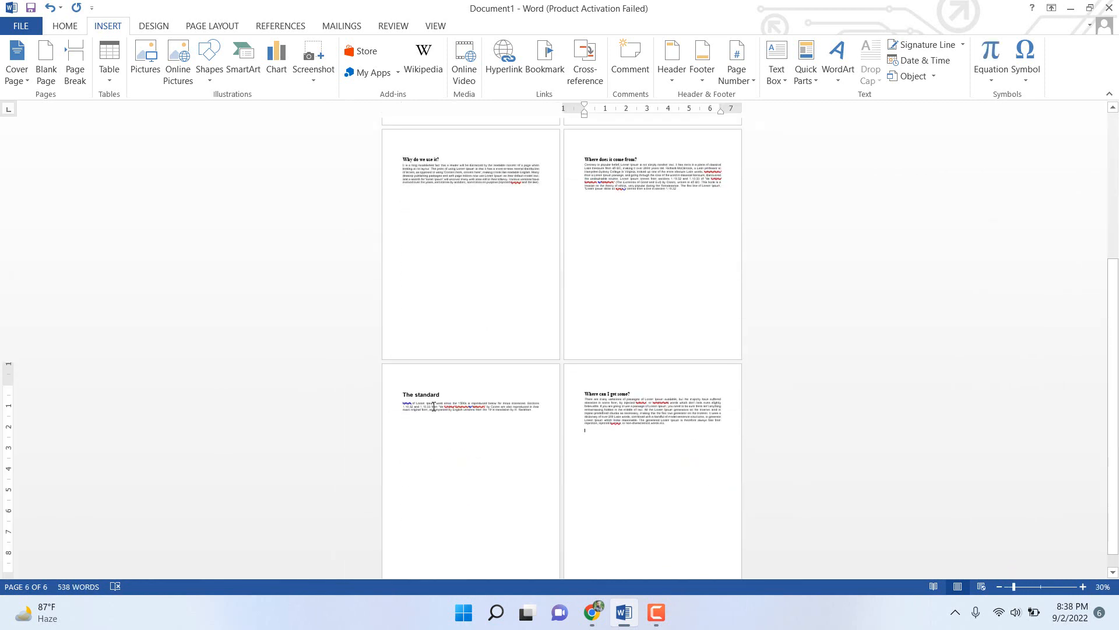
pyautogui.click(75, 58)
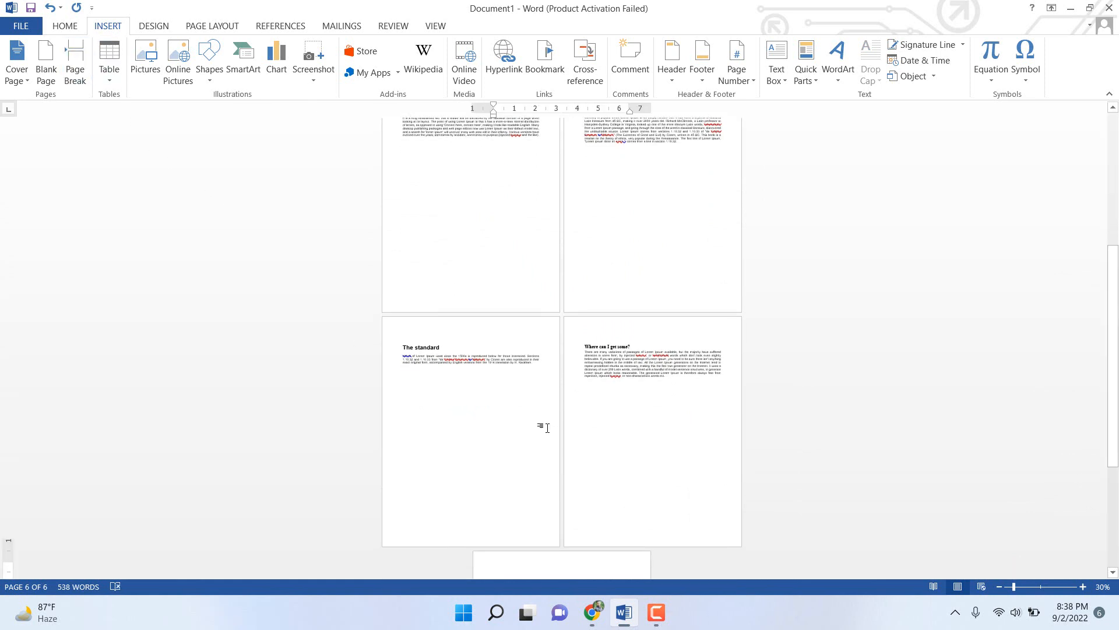
pyautogui.keyDown('ctrl'); pyautogui.scroll(6, 536, 498); pyautogui.keyUp('ctrl')
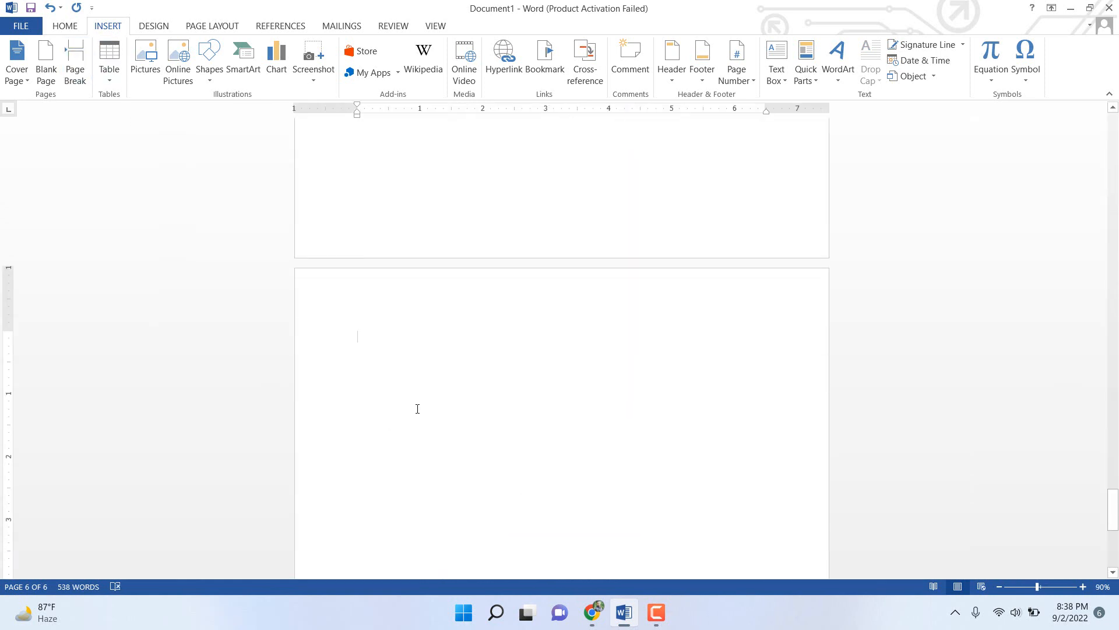
# Enter the title "Demo 07" on the new page with the filler line "Djhfudhf udfdhfhds iudf" below it
pyautogui.write('De')
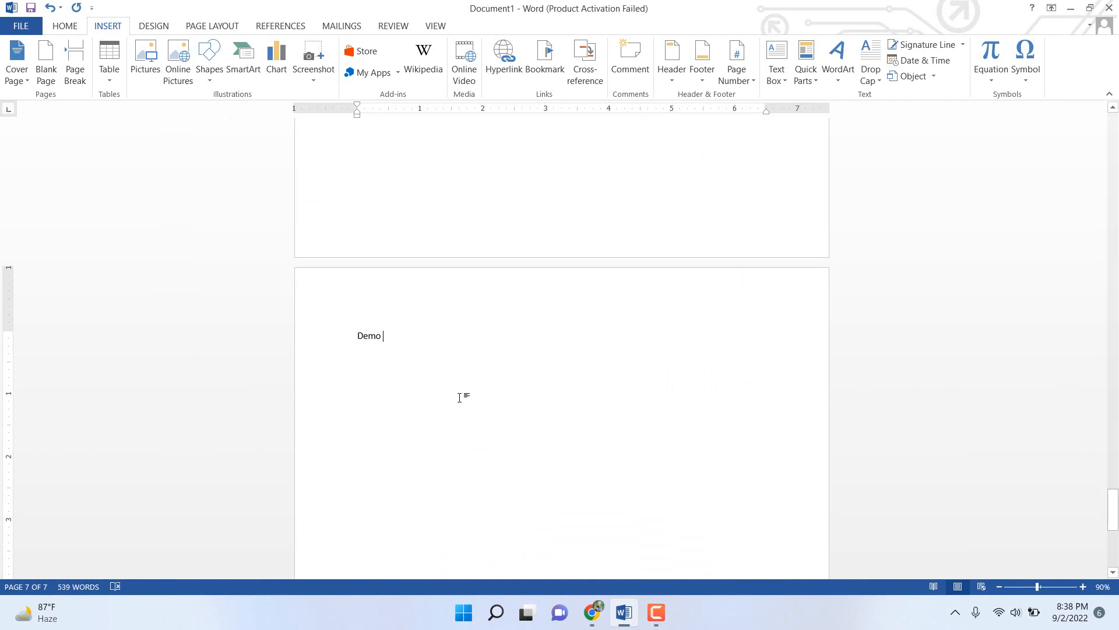
pyautogui.write('mo 07')
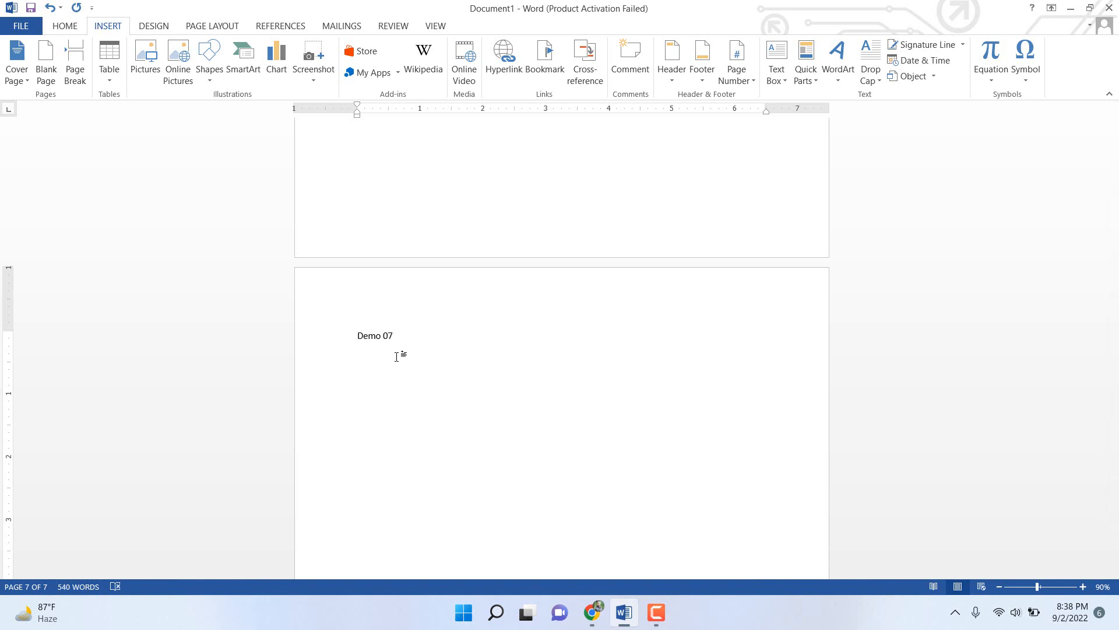
pyautogui.press('Return')
pyautogui.write('djhfudhf uefdhfhds iudf')
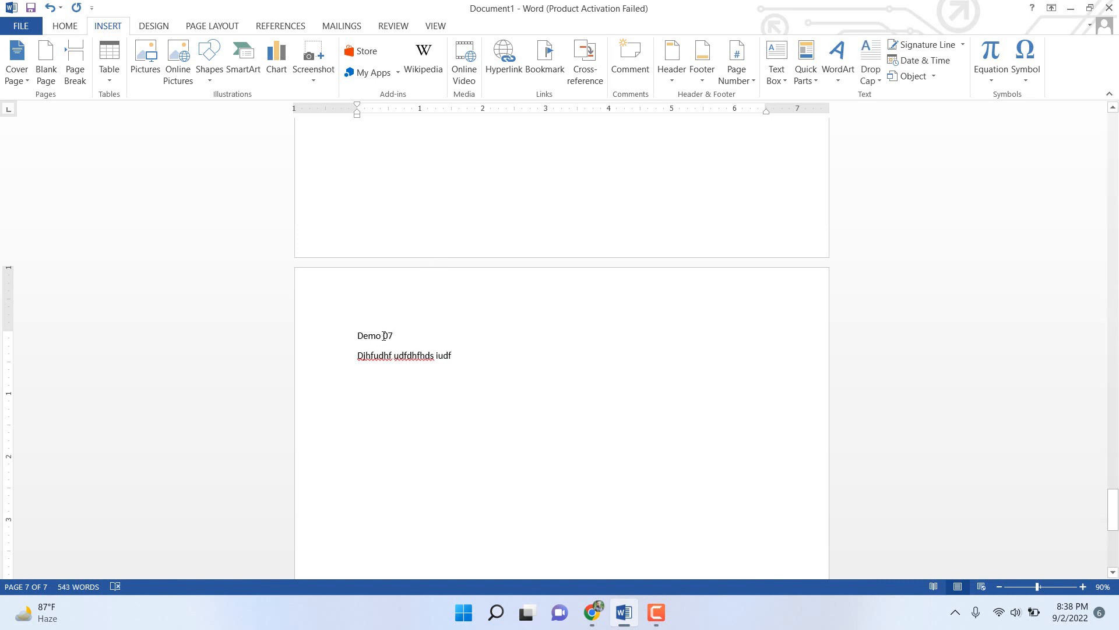
# Mark the "Demo 07" title on the last page as a Level 1 table of contents entry
pyautogui.moveTo(400, 333); pyautogui.dragTo(353, 337)
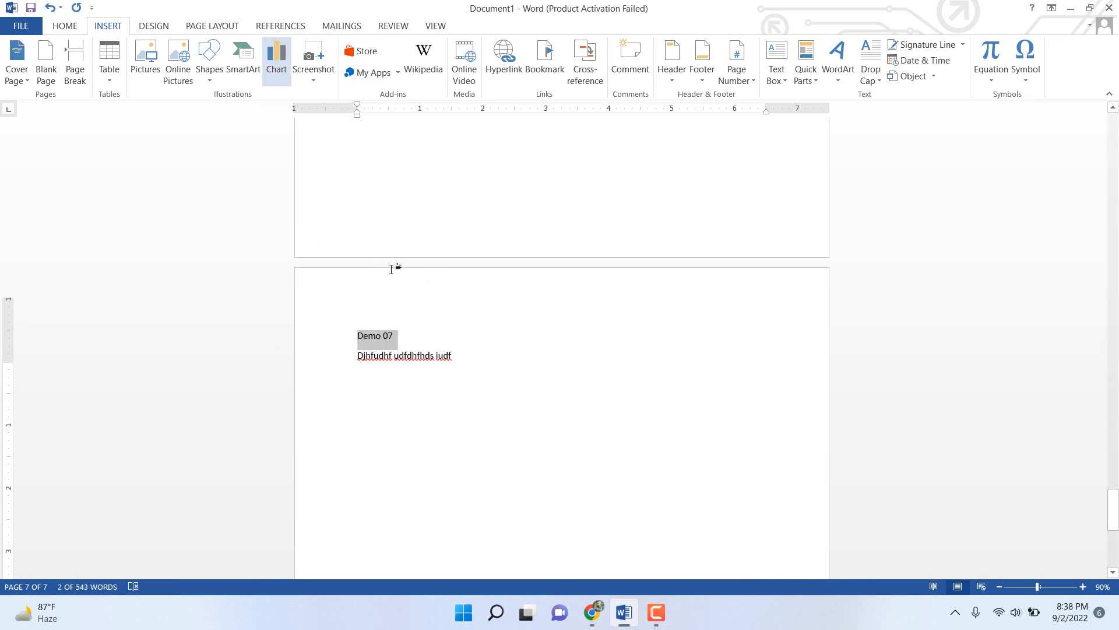
pyautogui.scroll(4, 392, 268)
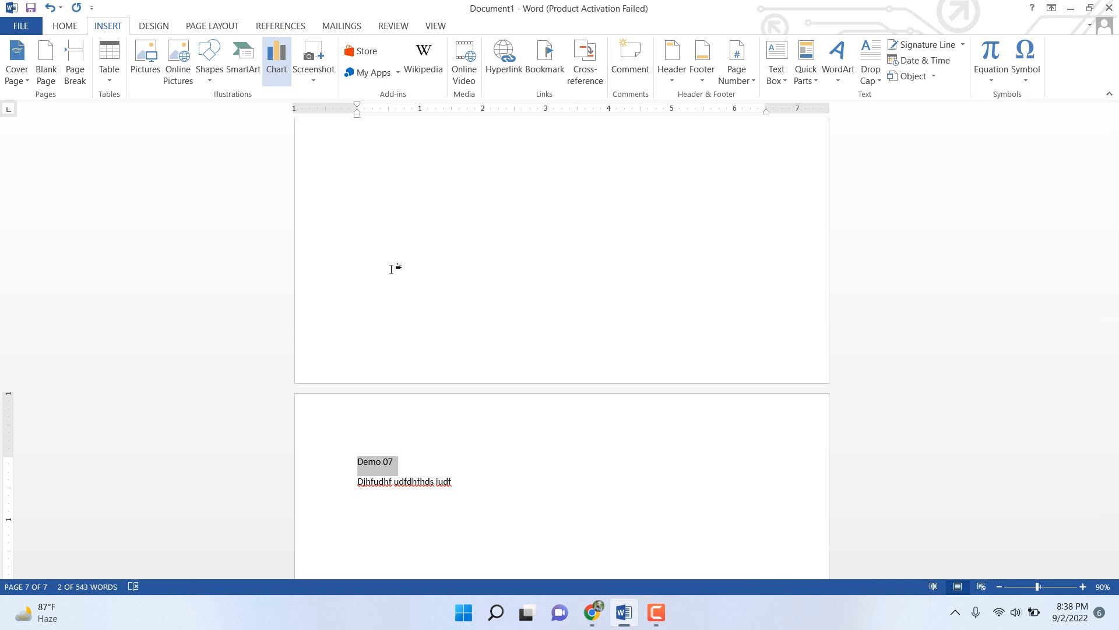
pyautogui.scroll(-3, 400, 362)
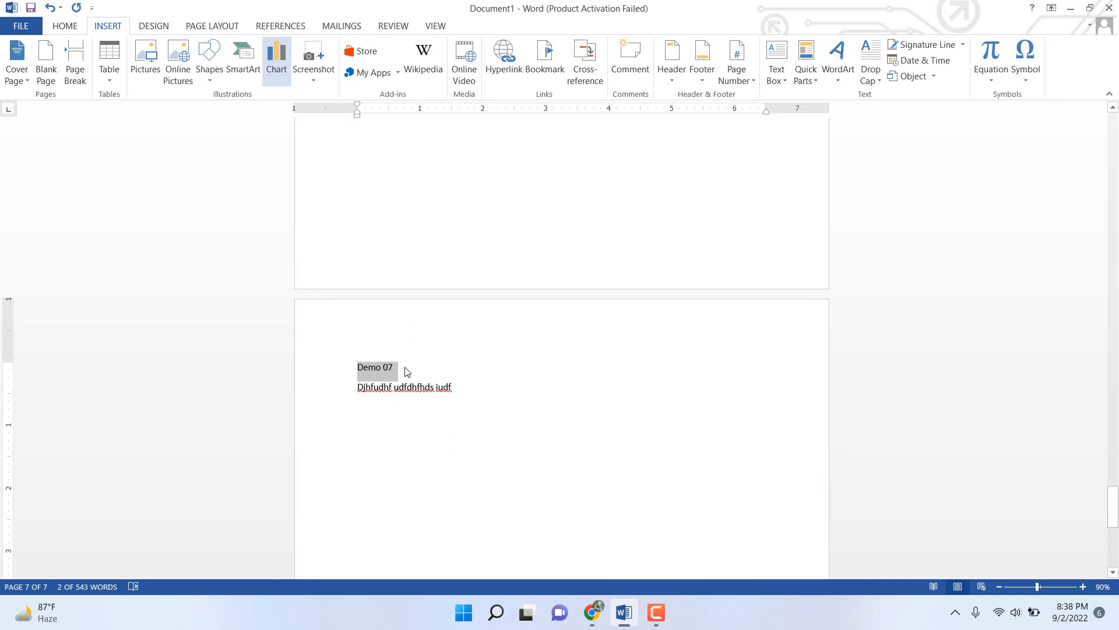
pyautogui.moveTo(405, 371); pyautogui.dragTo(353, 375)
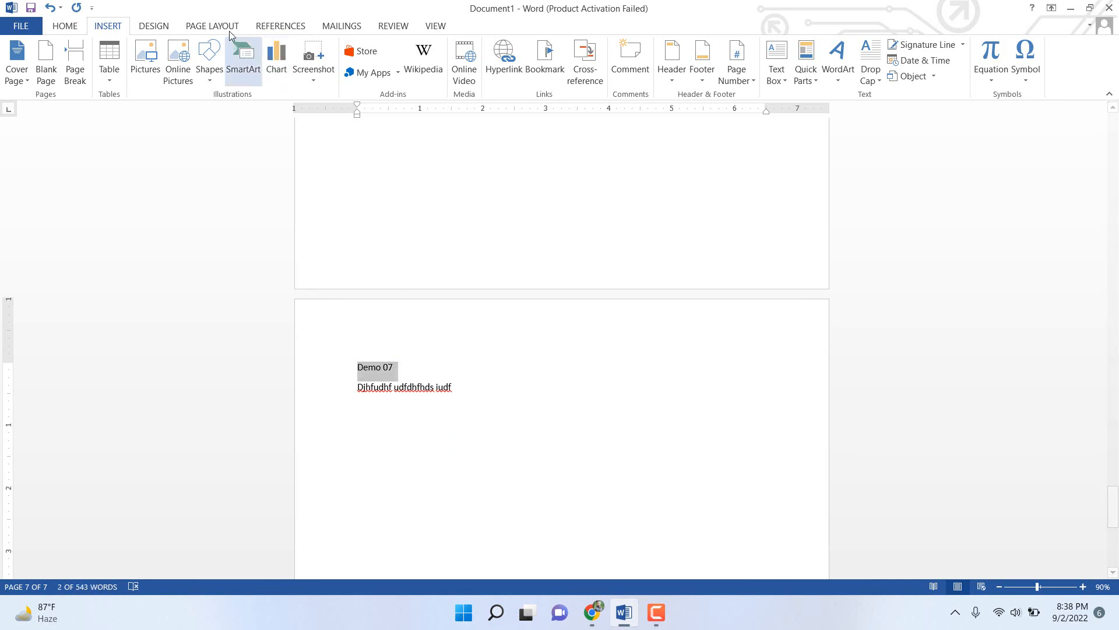
pyautogui.click(273, 26)
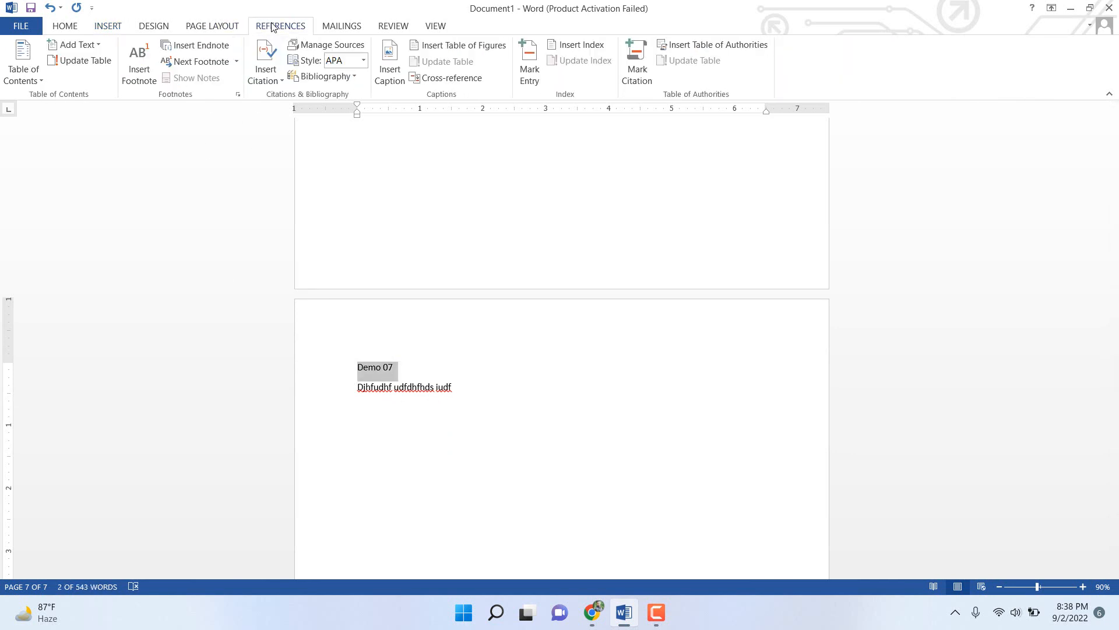
pyautogui.click(91, 49)
pyautogui.click(88, 77)
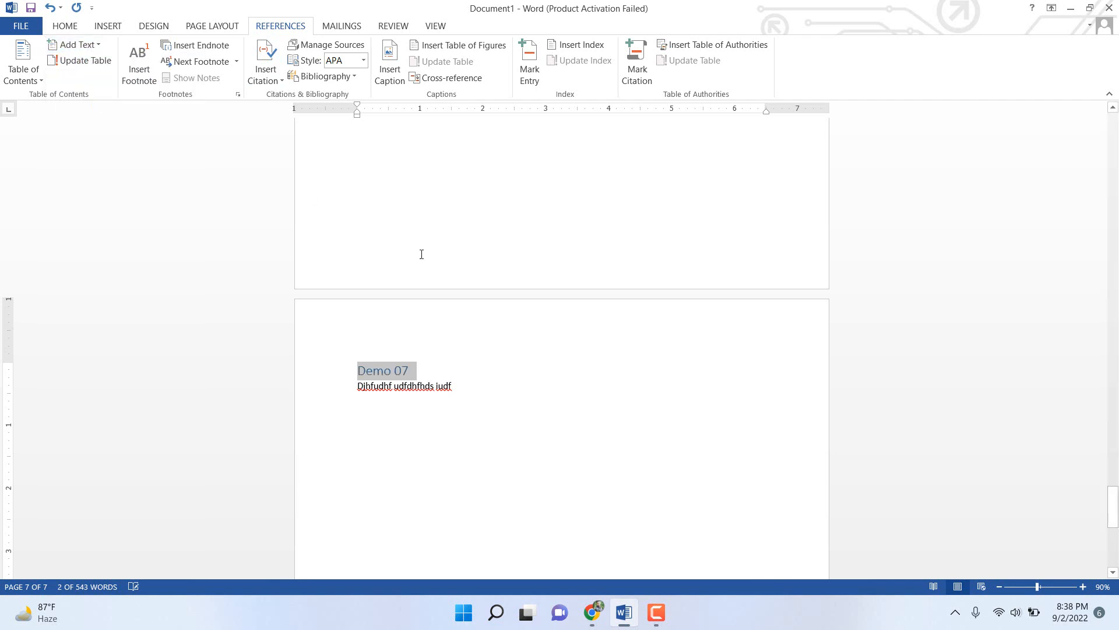
# Update the table of contents on the first page with the "Update entire table" option
pyautogui.scroll(15, 344, 286)
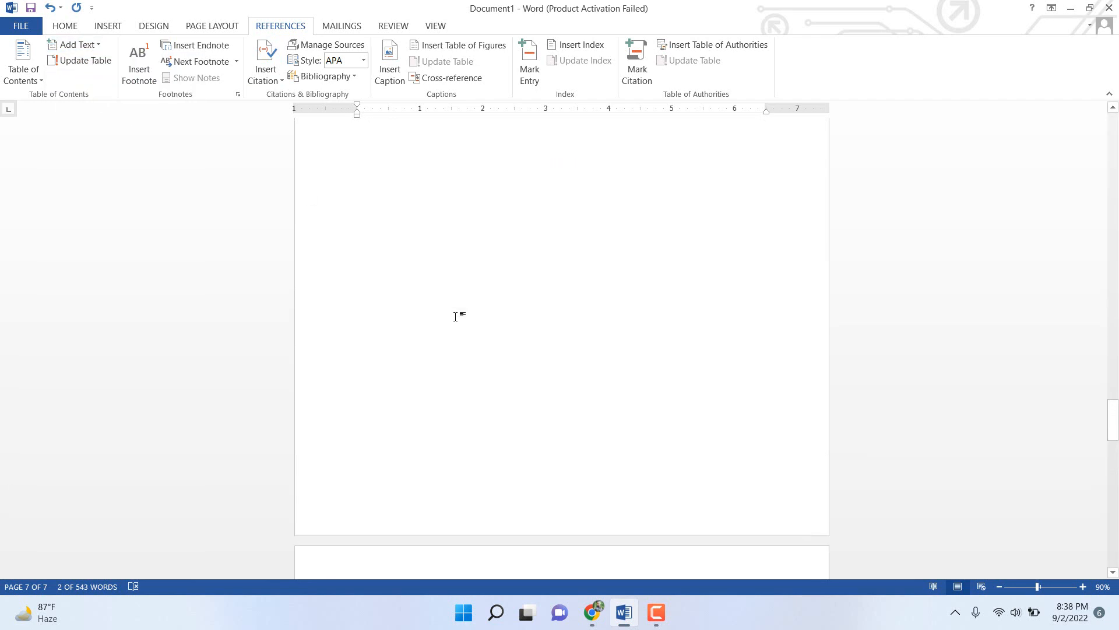
pyautogui.scroll(-7, 448, 300)
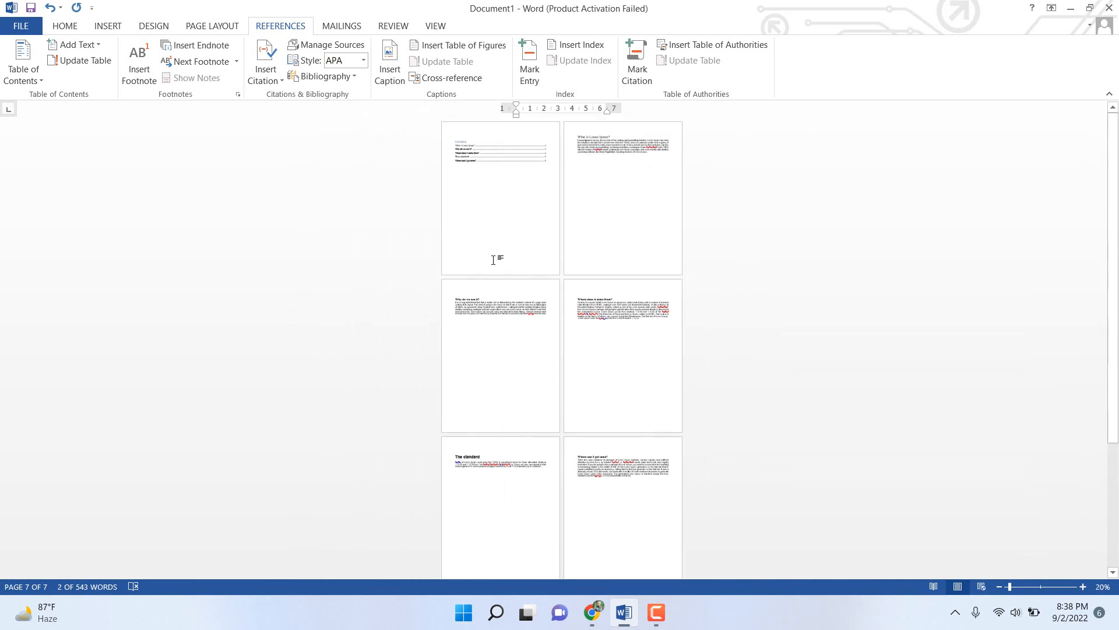
pyautogui.scroll(6, 486, 206)
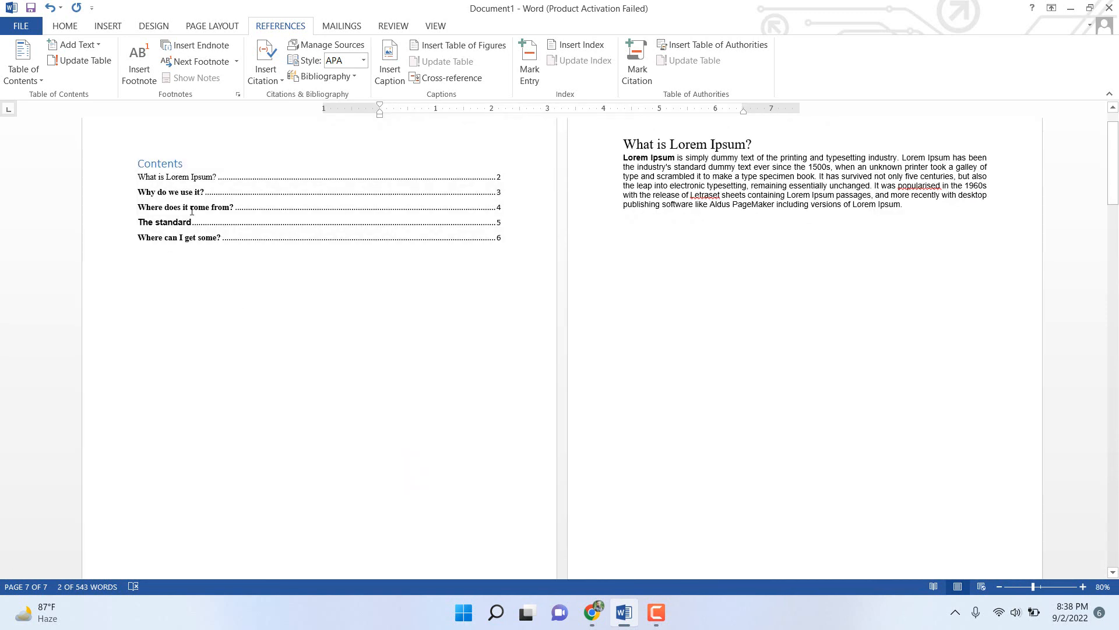
pyautogui.click(198, 239)
pyautogui.click(198, 143)
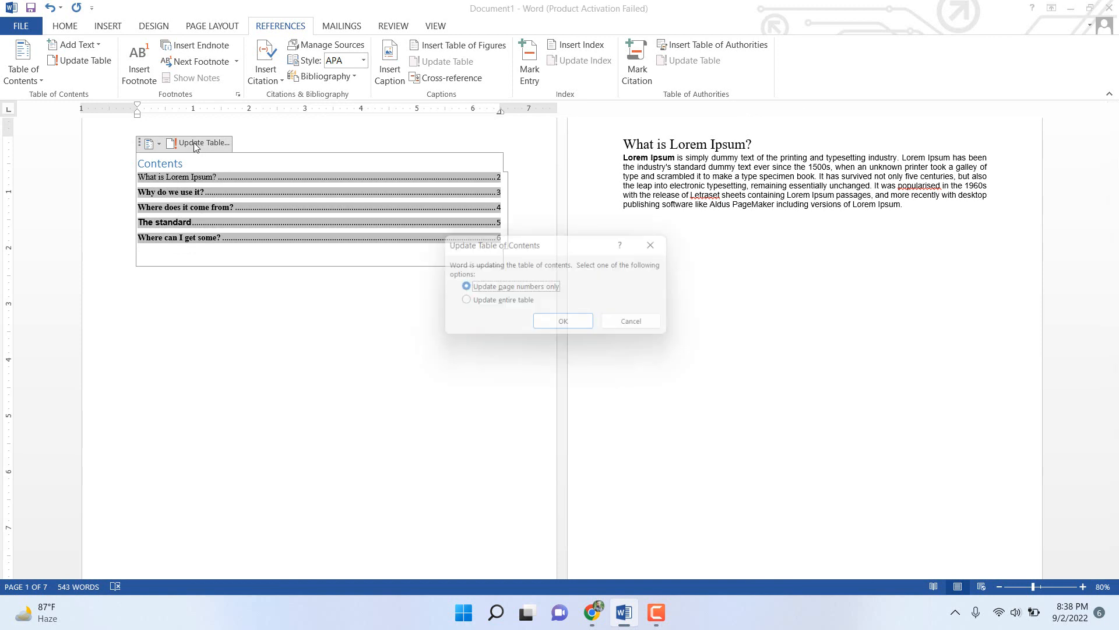
pyautogui.click(542, 336)
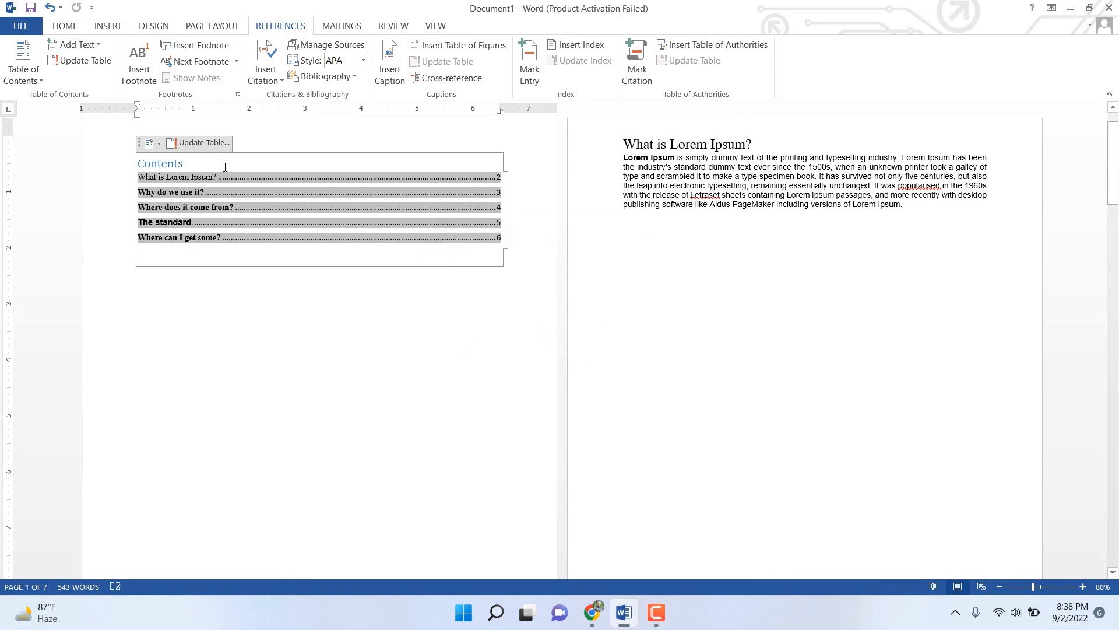
pyautogui.click(201, 143)
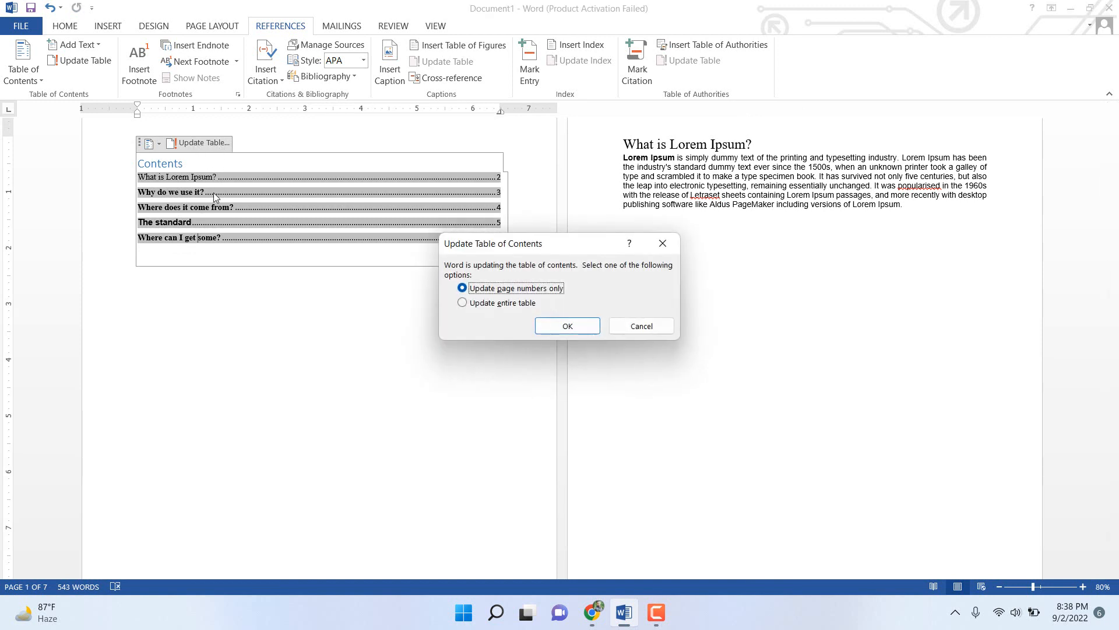
pyautogui.click(481, 304)
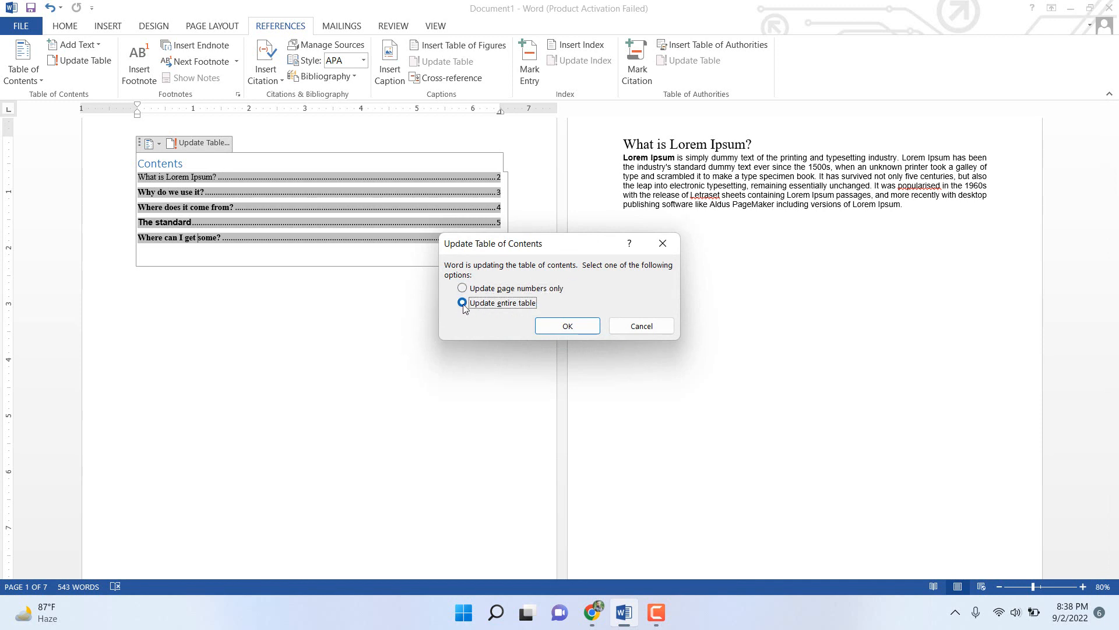
pyautogui.click(555, 325)
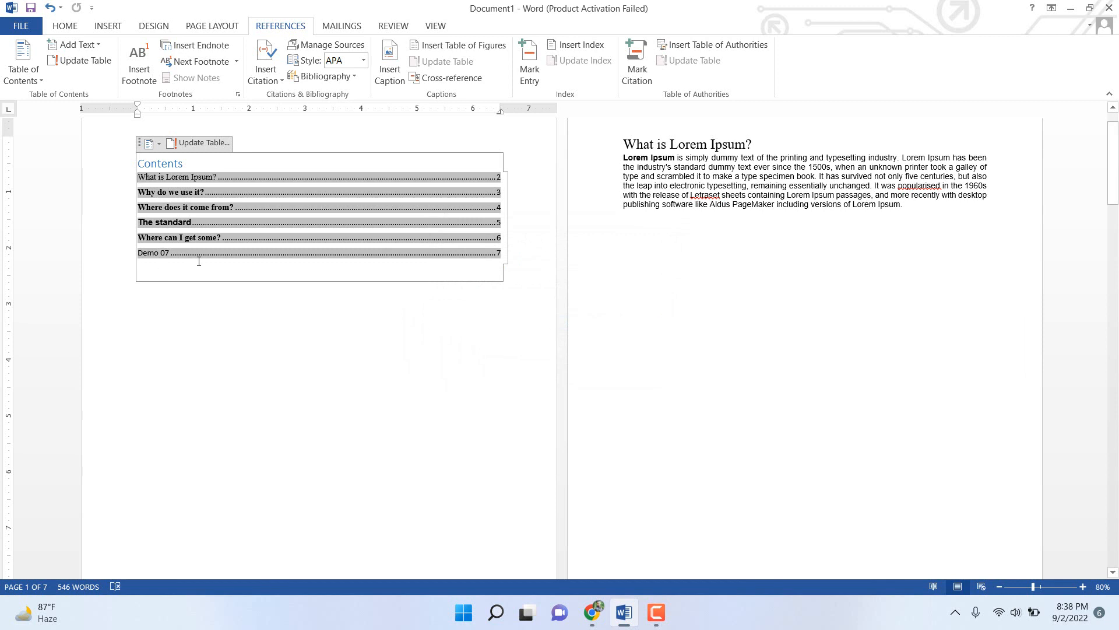
pyautogui.click(179, 272)
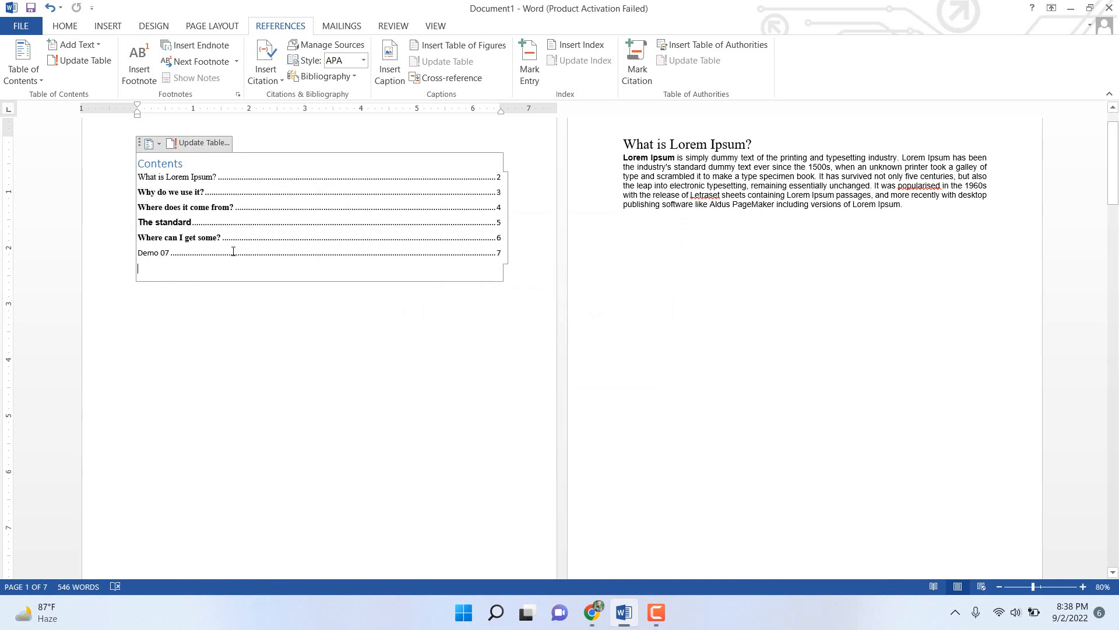
# Follow the "Demo 07" link in the table of contents to check its target page, and return to the first page
pyautogui.keyDown('ctrl'); pyautogui.click(155, 254); pyautogui.keyUp('ctrl')
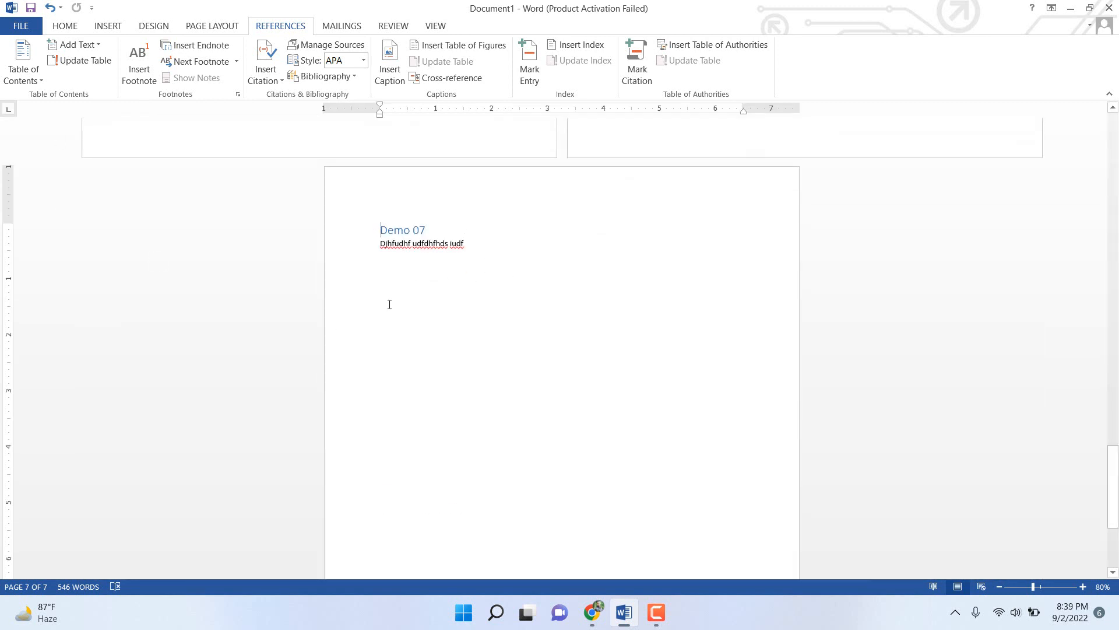
pyautogui.keyDown('ctrl'); pyautogui.scroll(-6, 389, 304); pyautogui.keyUp('ctrl')
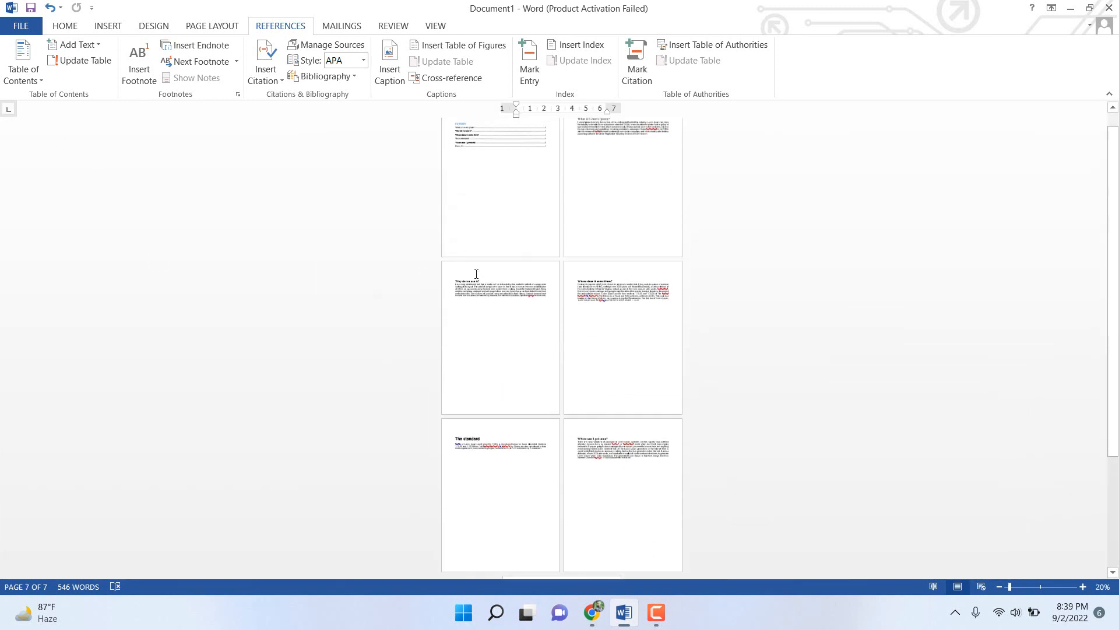
pyautogui.scroll(2, 476, 274)
pyautogui.keyDown('ctrl'); pyautogui.scroll(6, 537, 253); pyautogui.keyUp('ctrl')
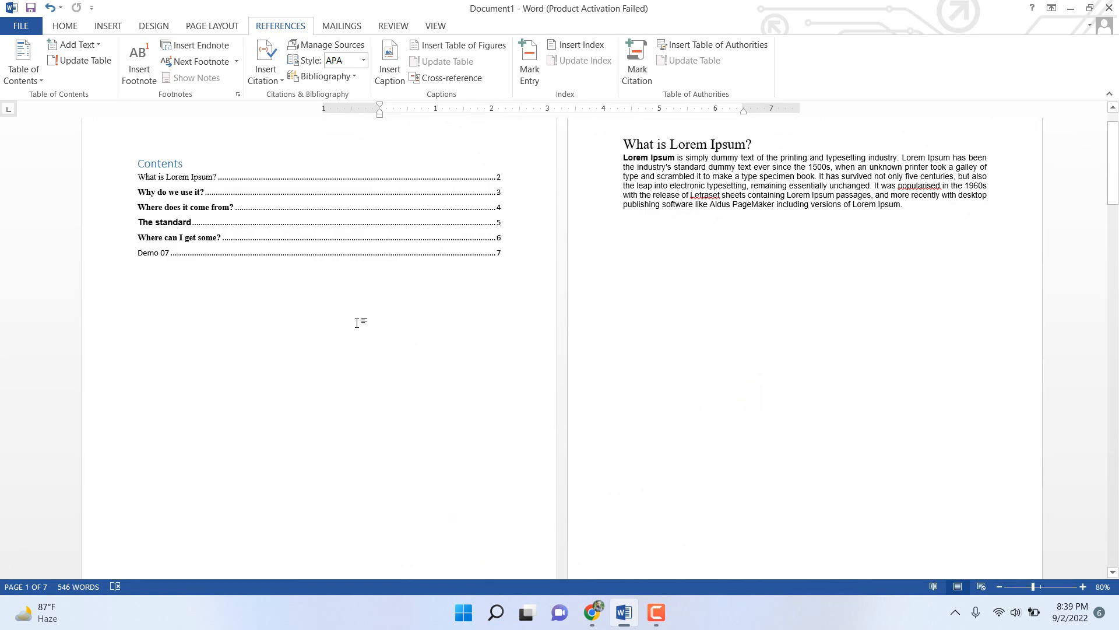